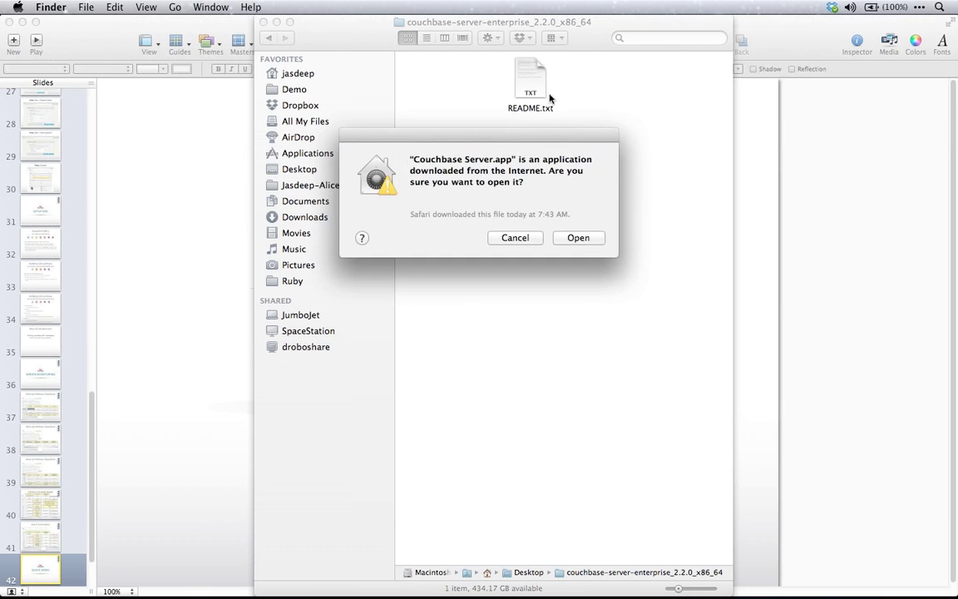
Allow the downloaded Couchbase Server app to open, then bring up the console's two-node Server Nodes page
click(582, 238)
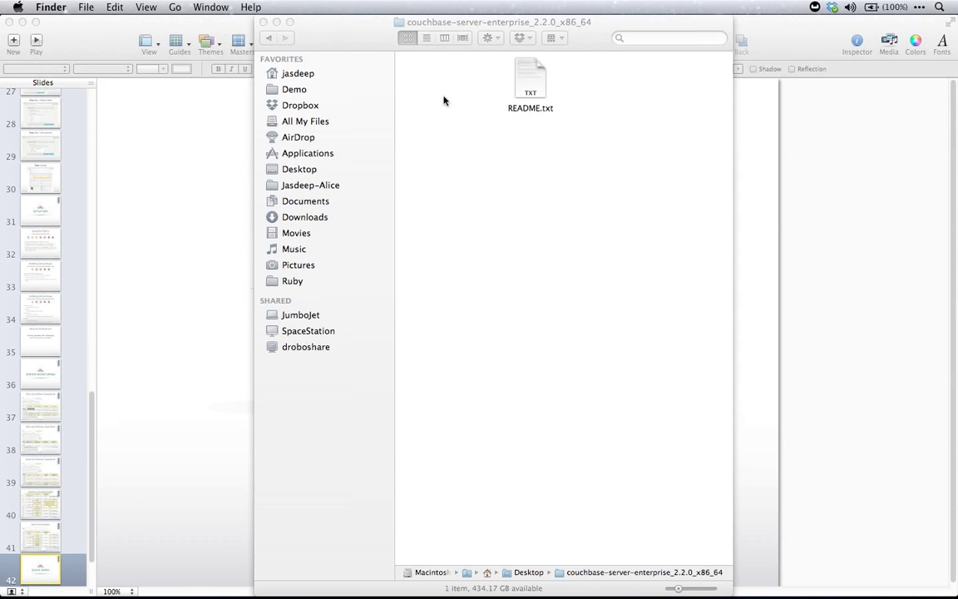
key(super+Tab)
key(super+Tab)
key(super+Tab)
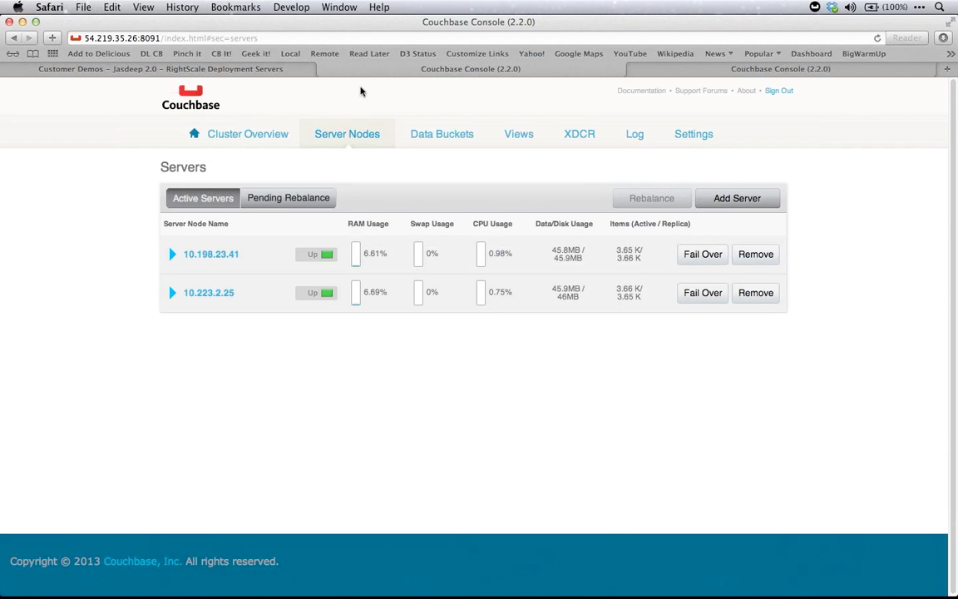
Load the local Couchbase setup wizard at localhost:8091 in a new window and skip sample buckets
key(super+n)
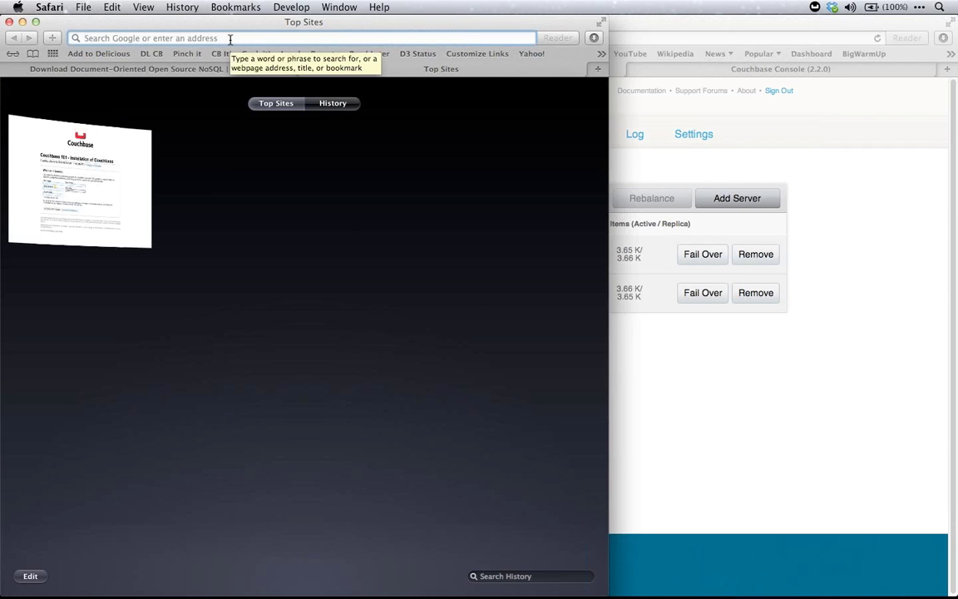
text(localhost:8091)
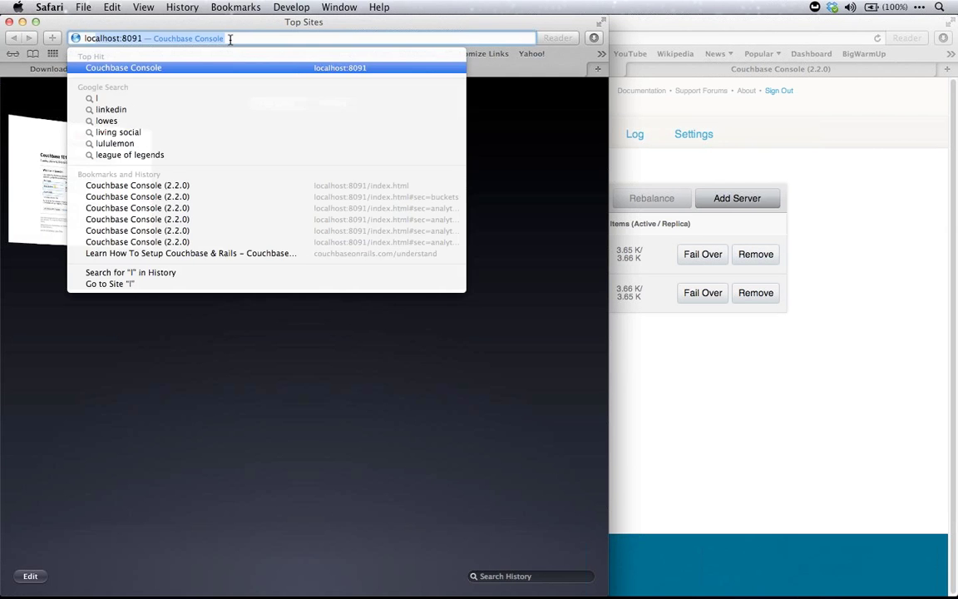
key(Return)
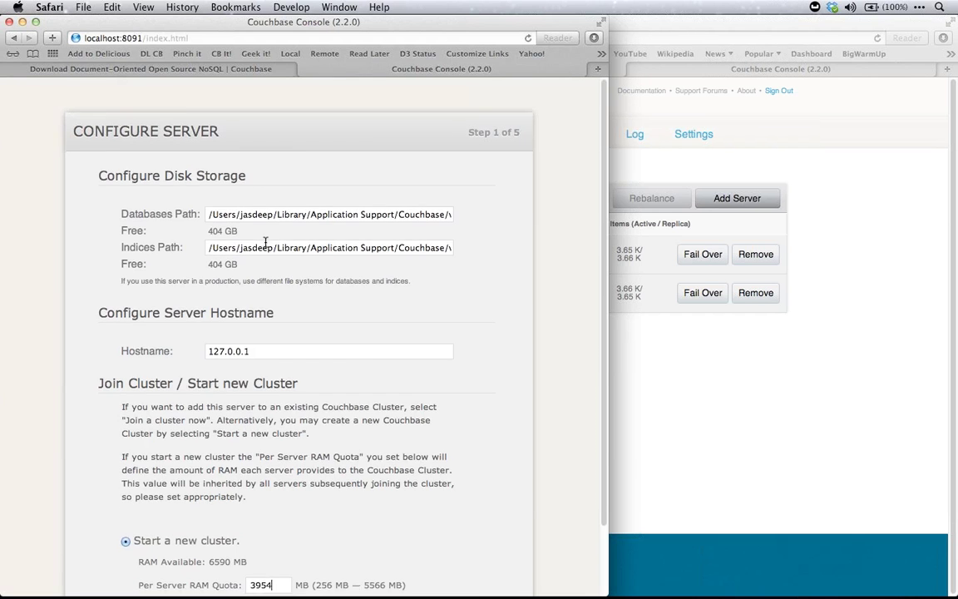
scroll(265, 241, down, 3)
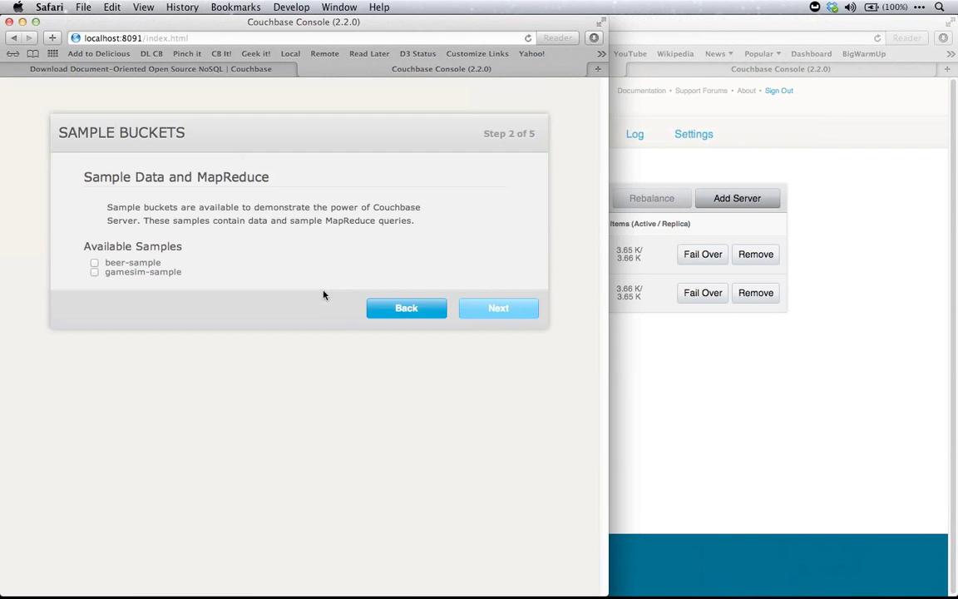
click(515, 309)
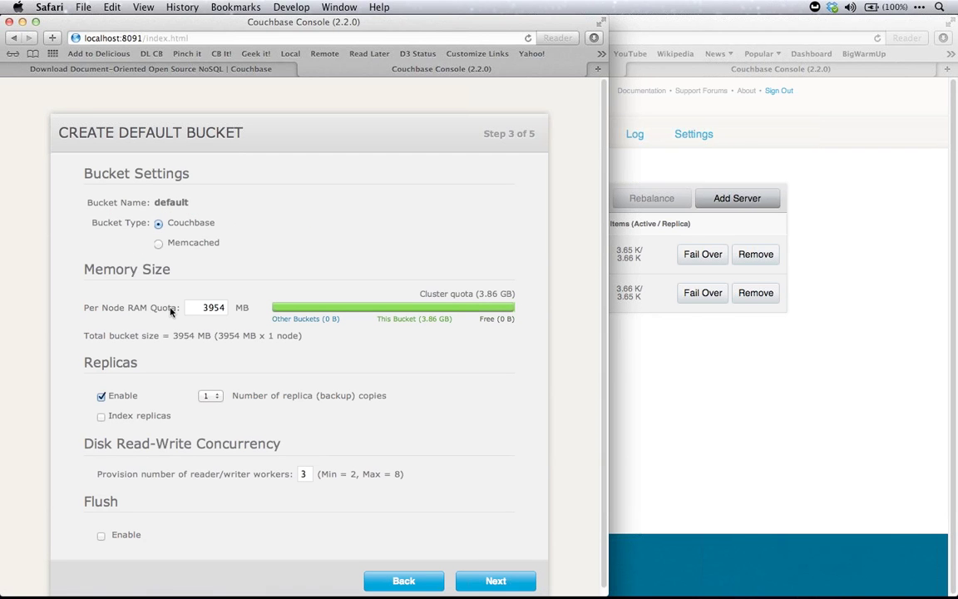
Create the default bucket with replicas off and flush on, decline update notifications, accept terms, and finish
click(98, 396)
click(101, 535)
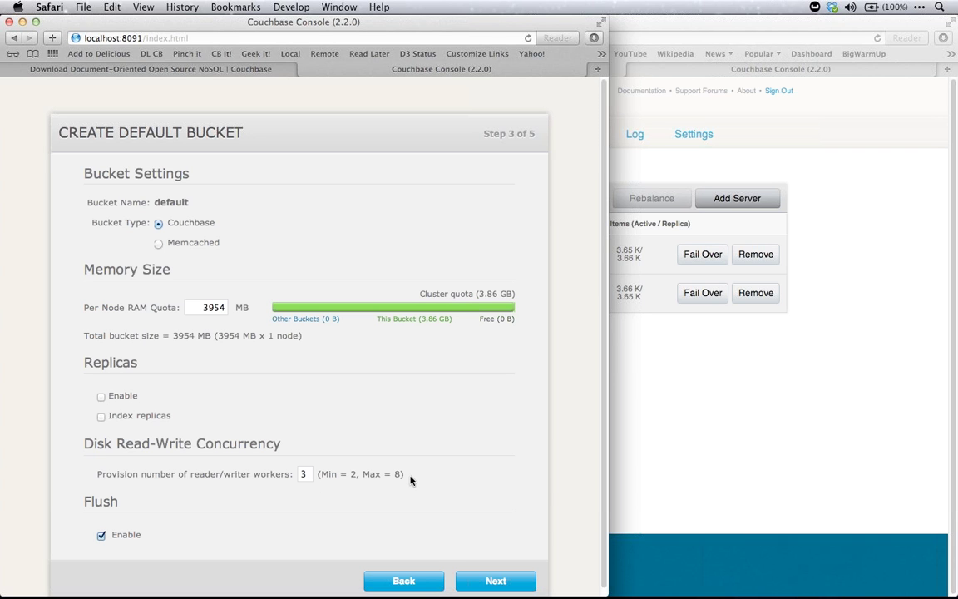
click(479, 583)
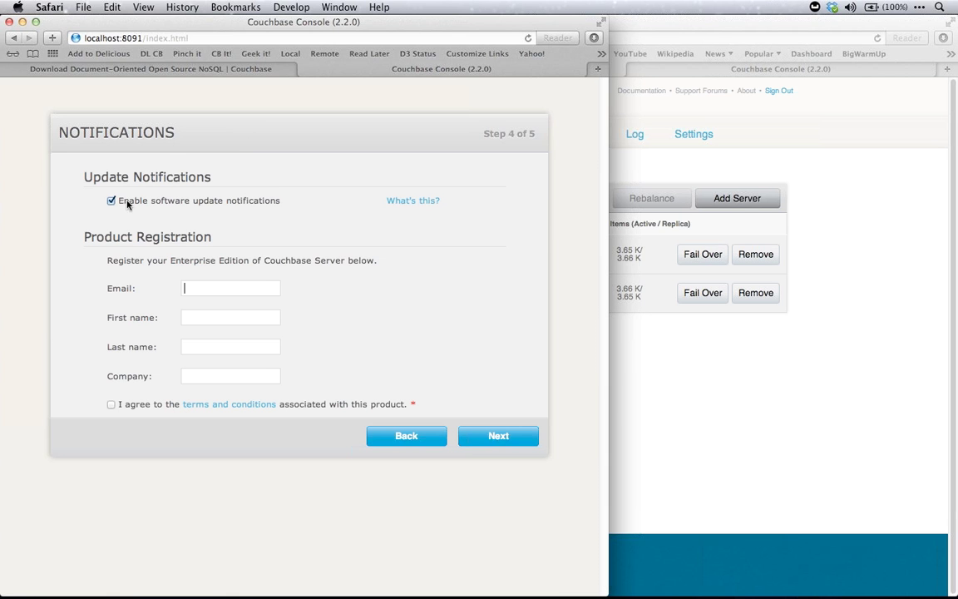
click(111, 200)
click(112, 404)
click(475, 435)
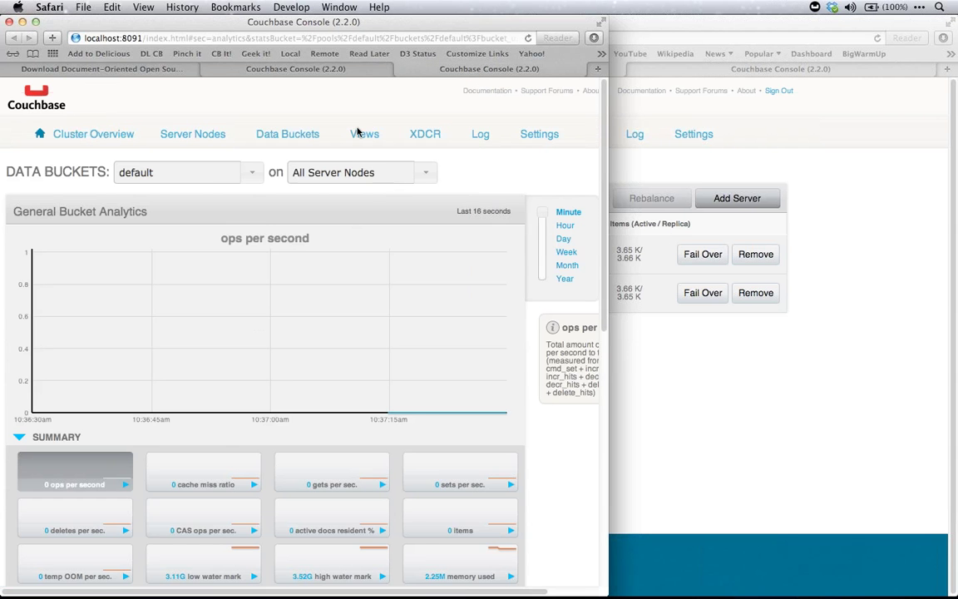
Zoom out the default bucket's analytics page to fit more stats, then switch to load.rb in TextMate
key(super+minus)
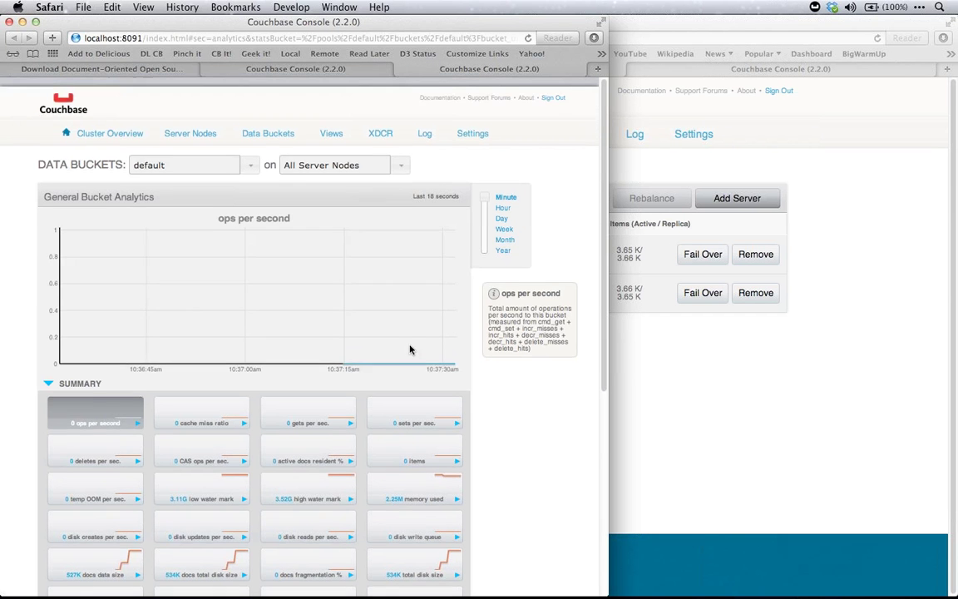
scroll(409, 350, down, 5)
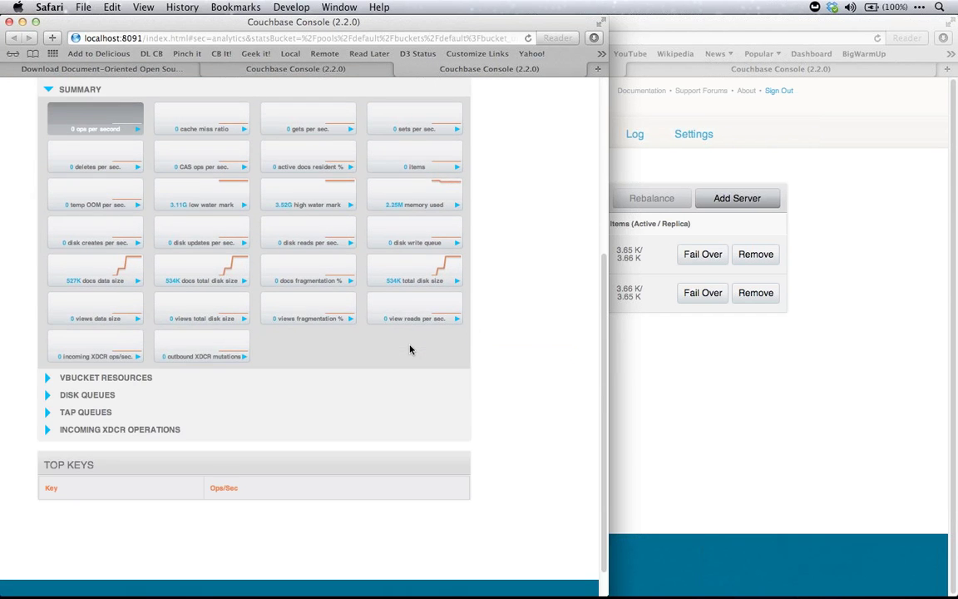
scroll(410, 349, up, 5)
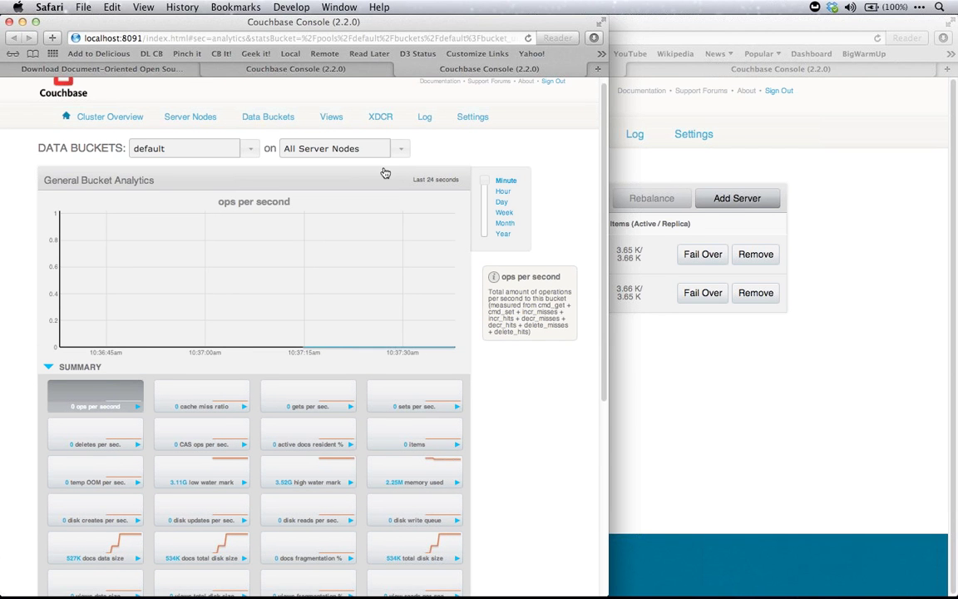
key(super+Tab)
key(super+Tab)
key(super+Tab)
key(super+Tab)
key(super+Tab)
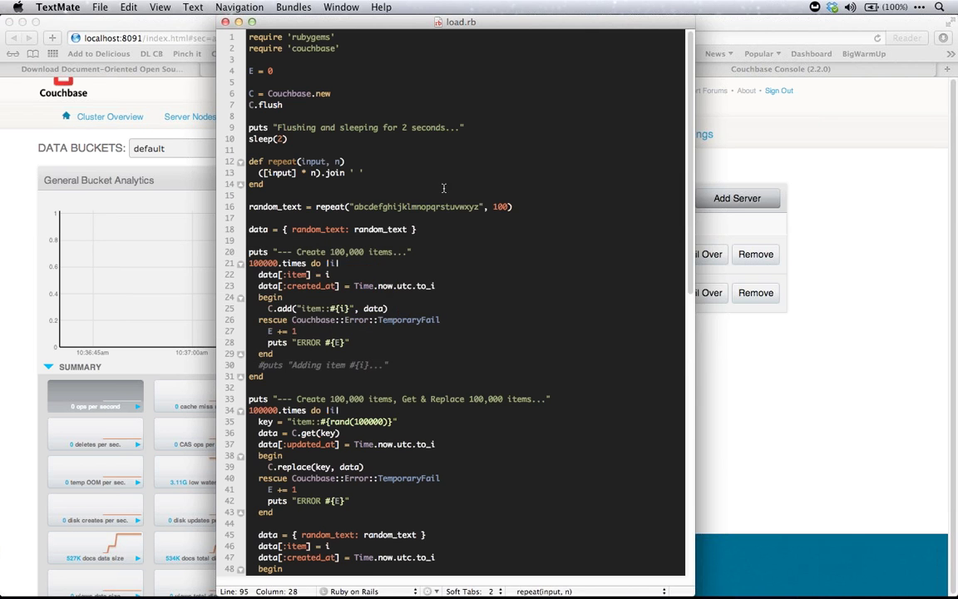
Read through the load.rb flush-and-create-100,000-items script, then return to the Couchbase Console window
scroll(420, 185, down, 15)
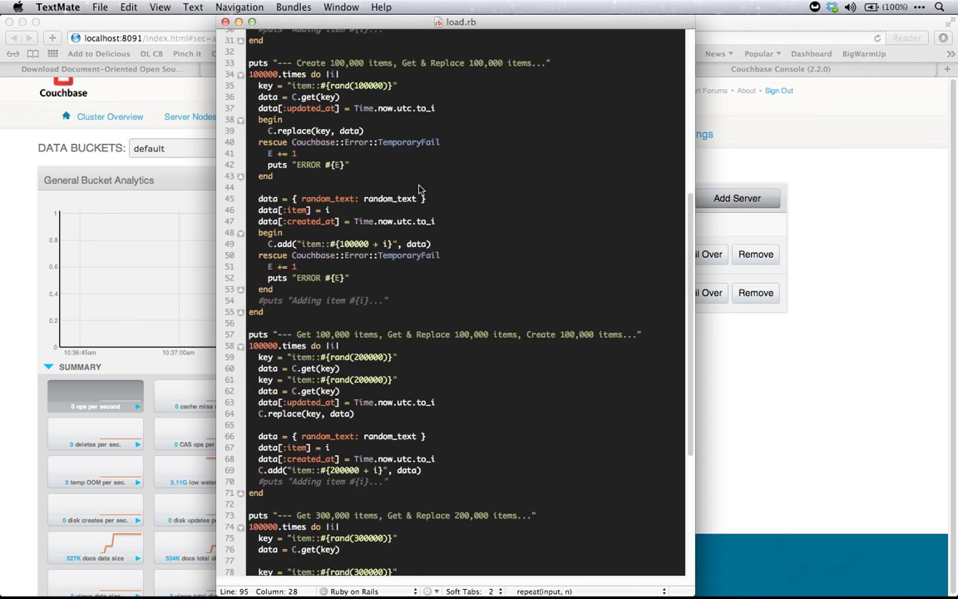
scroll(419, 185, up, 15)
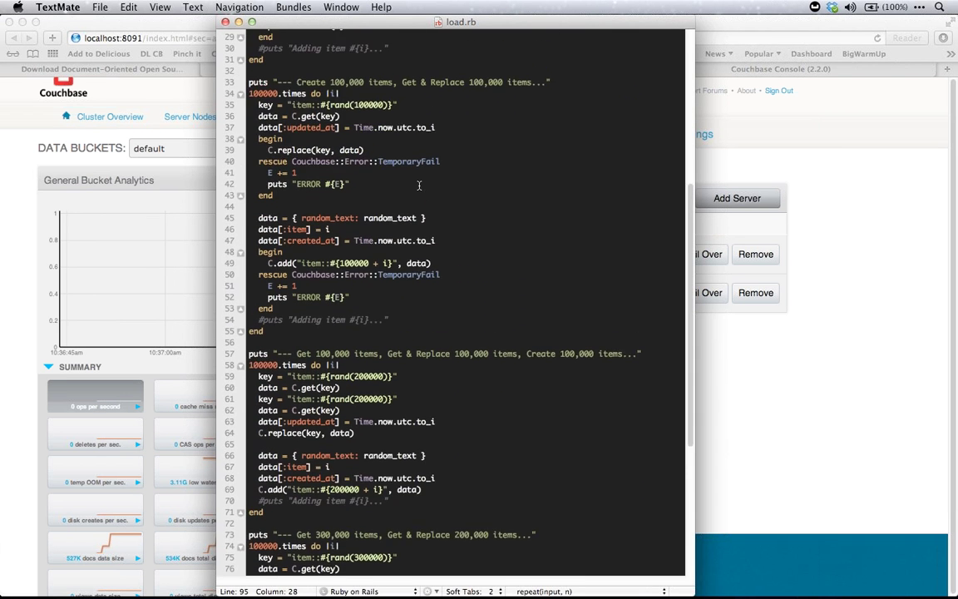
scroll(419, 185, up, 3)
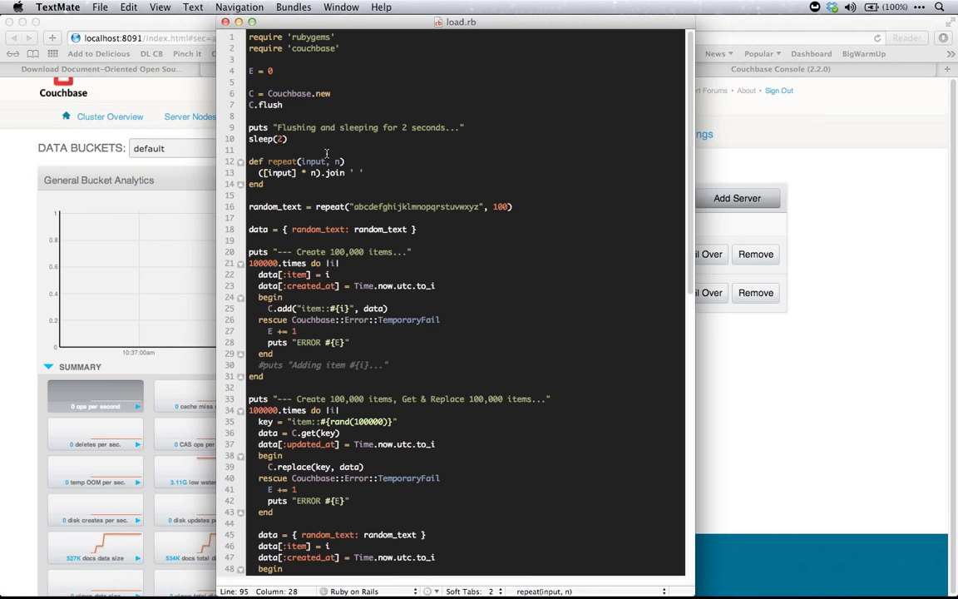
click(151, 210)
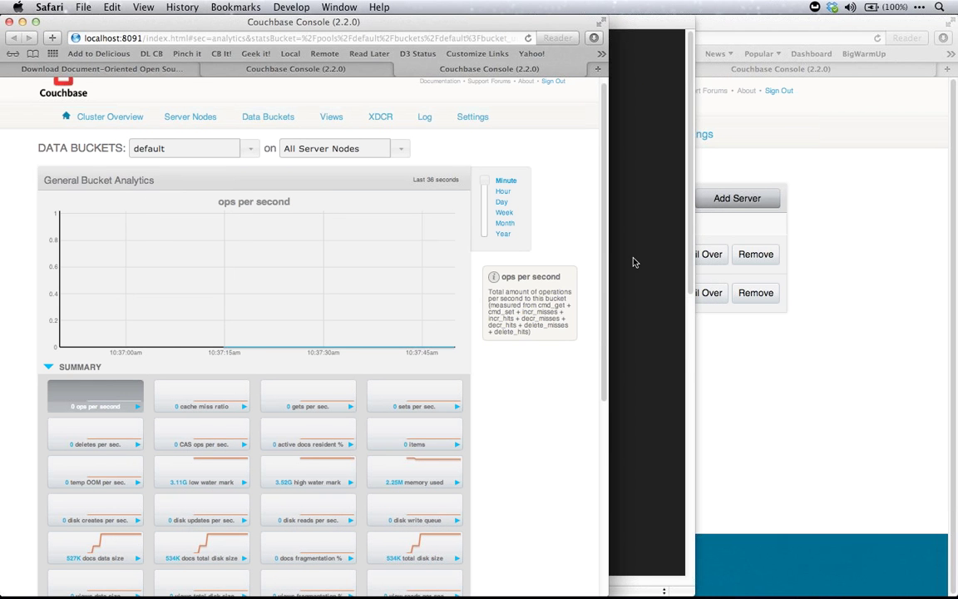
Rerun 'clear;ruby load.rb' in Terminal to start creating 100,000 items in the default bucket
key(super+Tab)
key(super+Tab)
key(super+Tab)
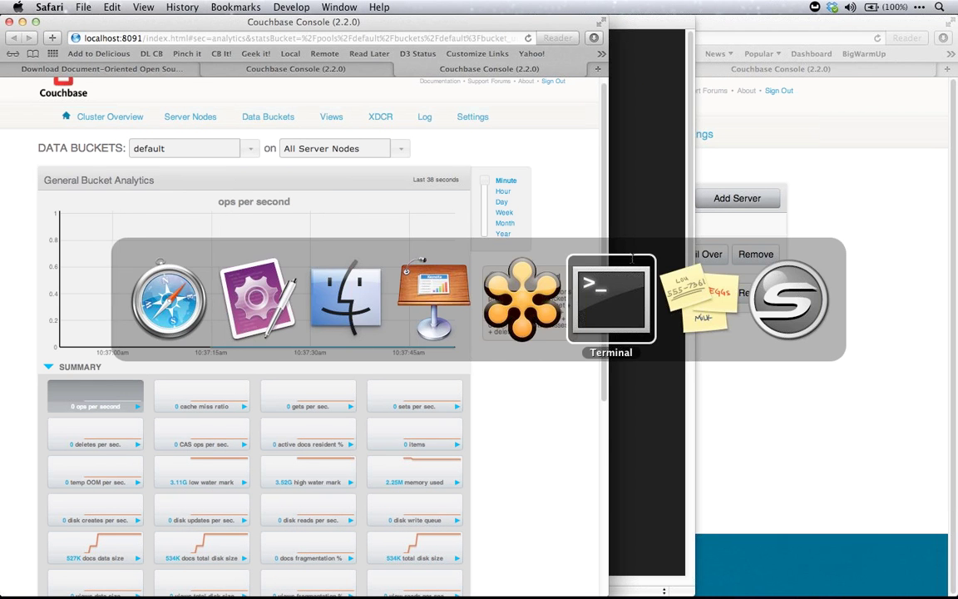
key(Up)
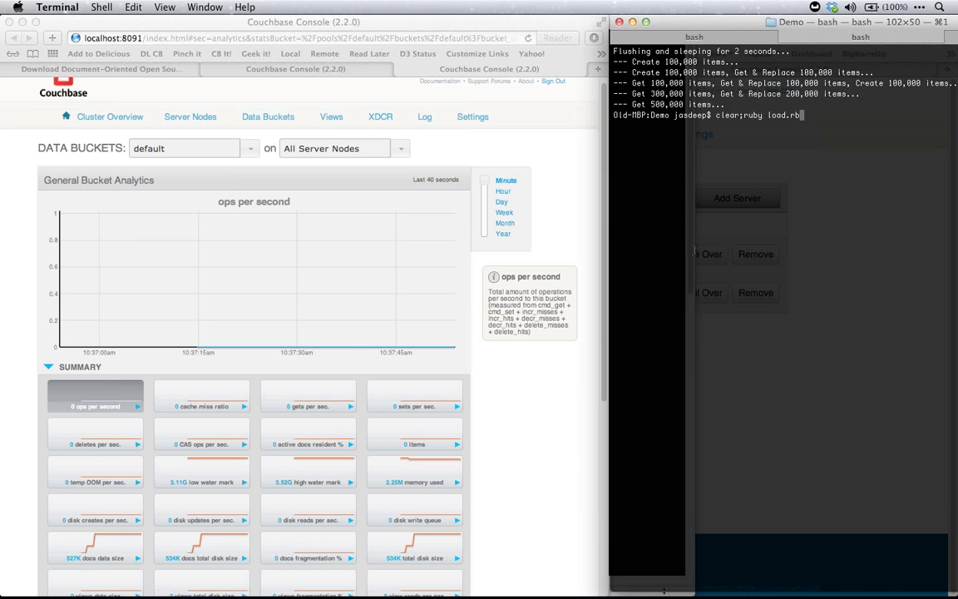
key(Return)
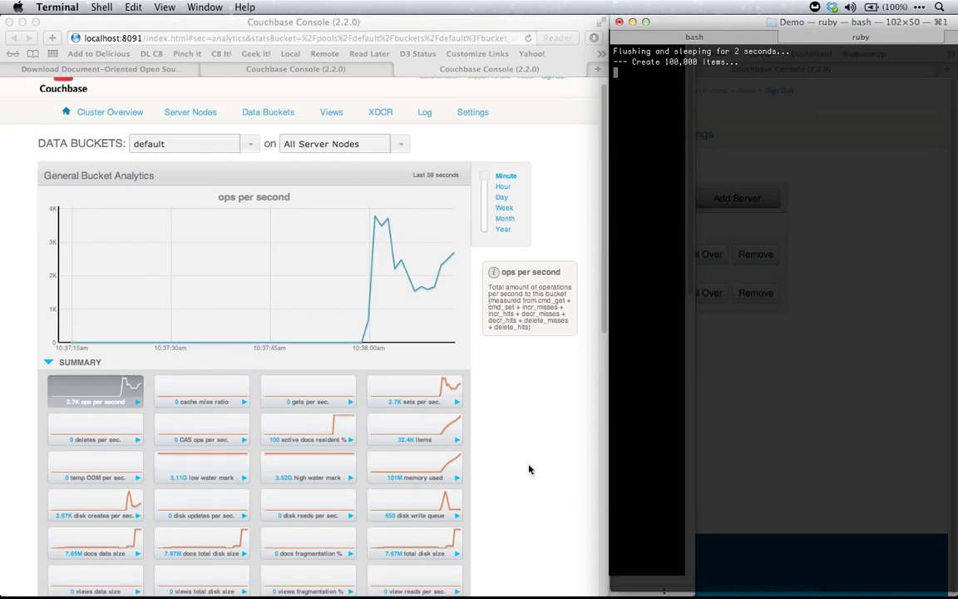
scroll(530, 469, down, 5)
Chart sets per sec., then disk creates per sec., and expand the DISK QUEUES stats
scroll(520, 338, up, 2)
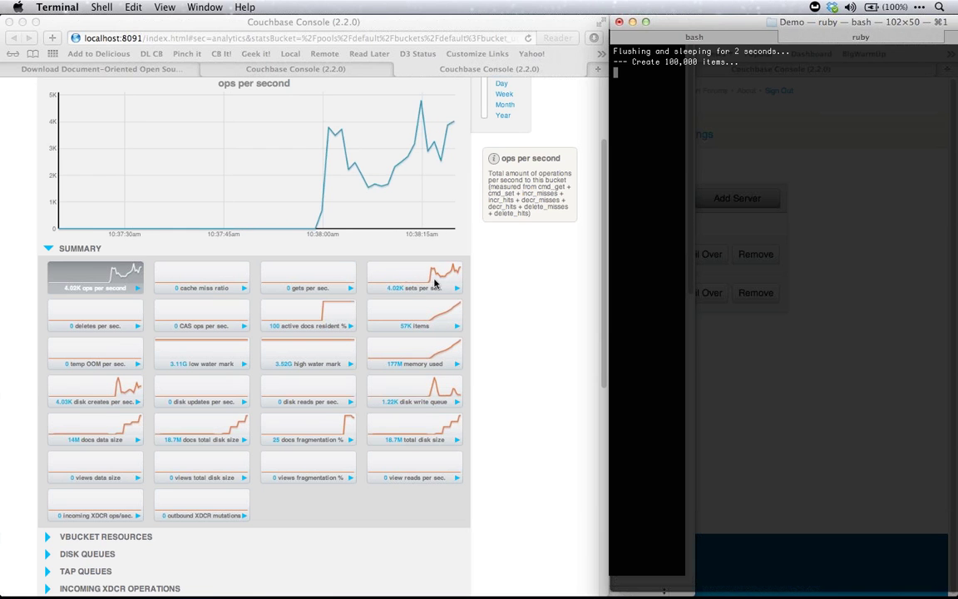
click(428, 275)
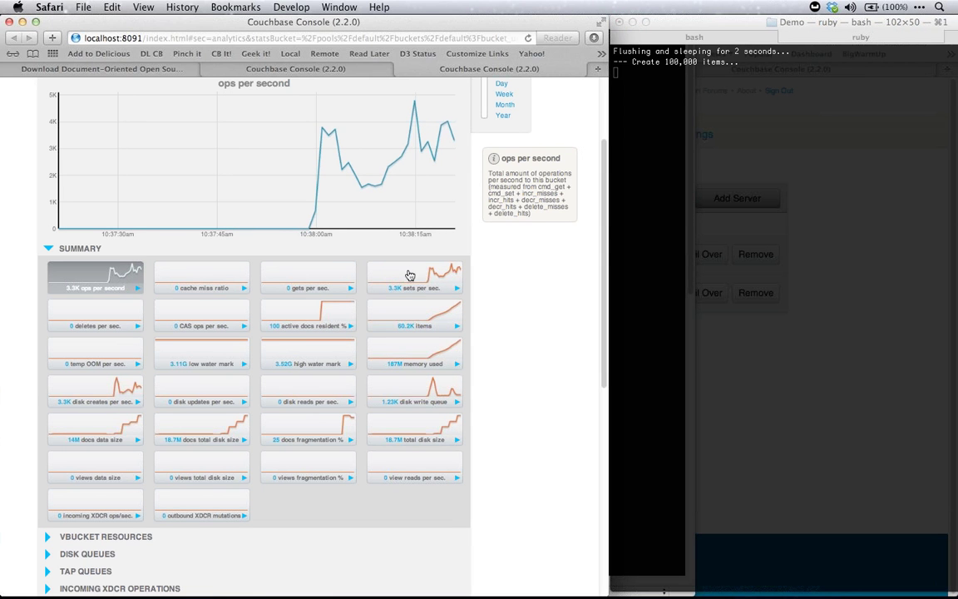
click(403, 275)
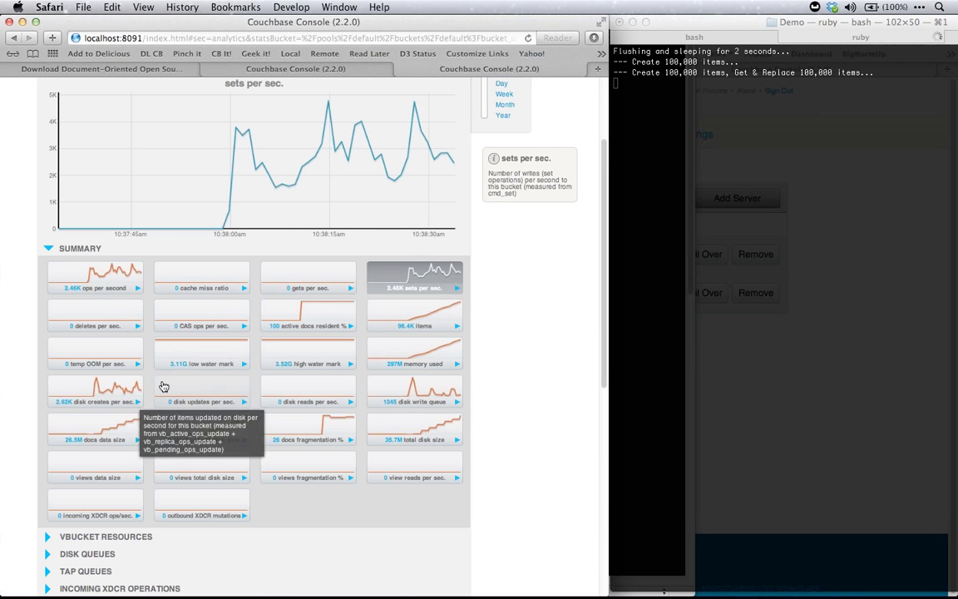
click(96, 389)
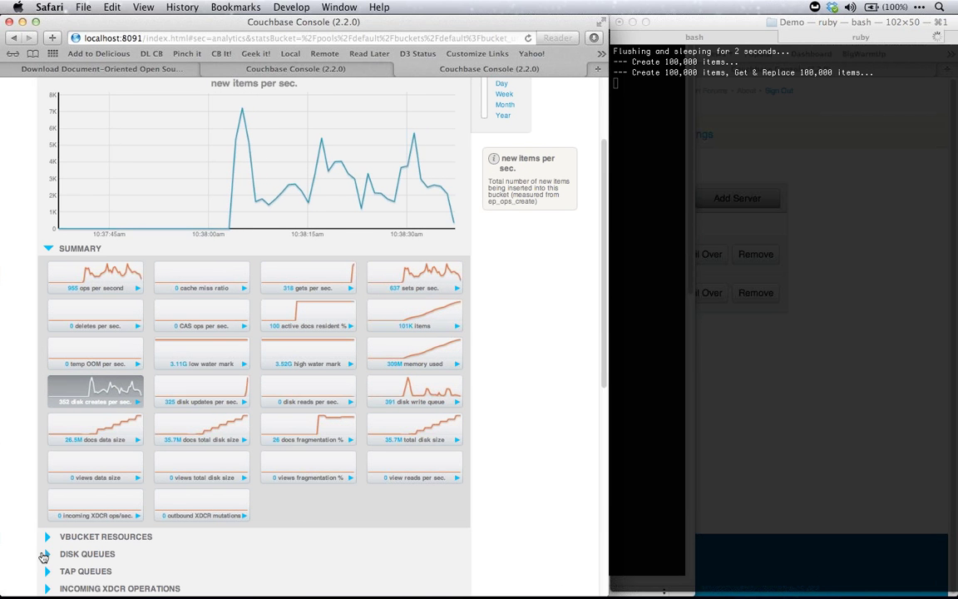
click(44, 555)
scroll(278, 528, down, 2)
scroll(281, 530, down, 4)
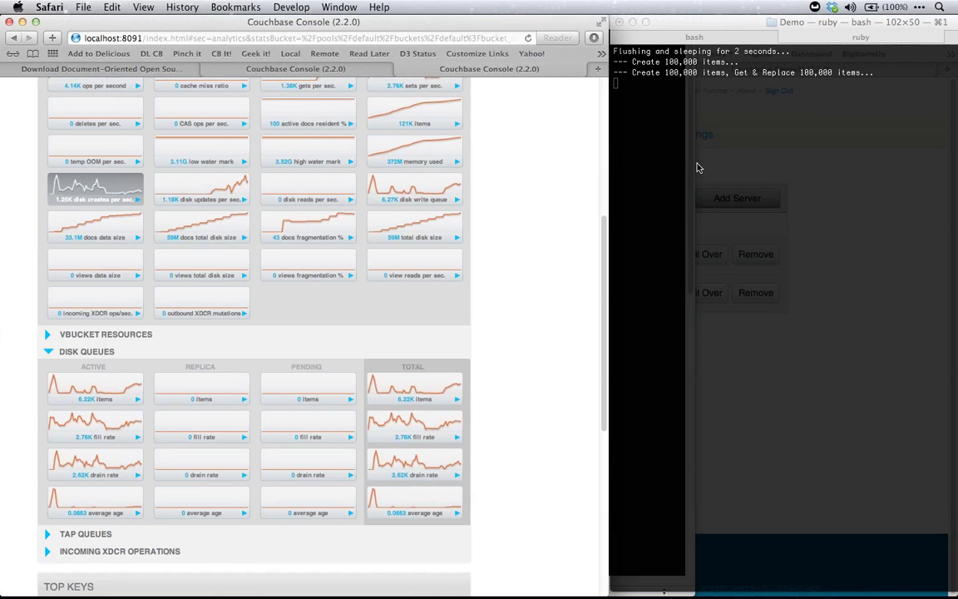
Scroll through the default bucket's live stat tiles while the load test writes data
scroll(499, 186, down, 5)
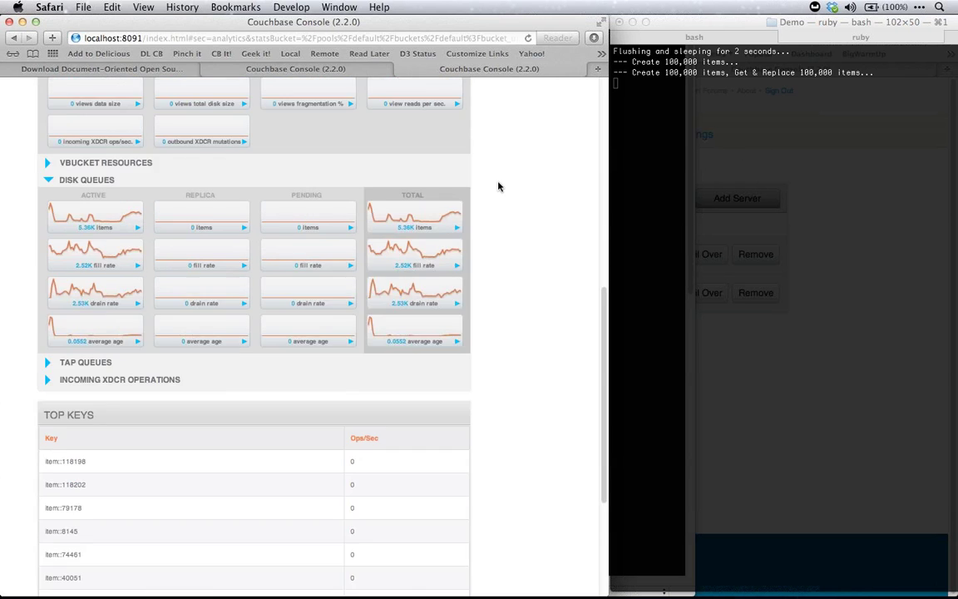
scroll(499, 186, up, 12)
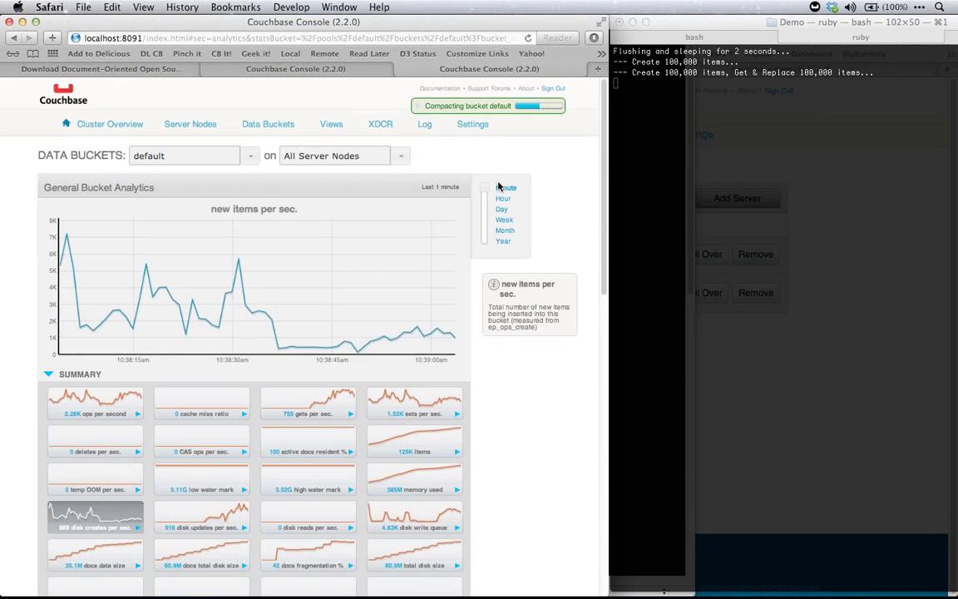
scroll(361, 252, down, 3)
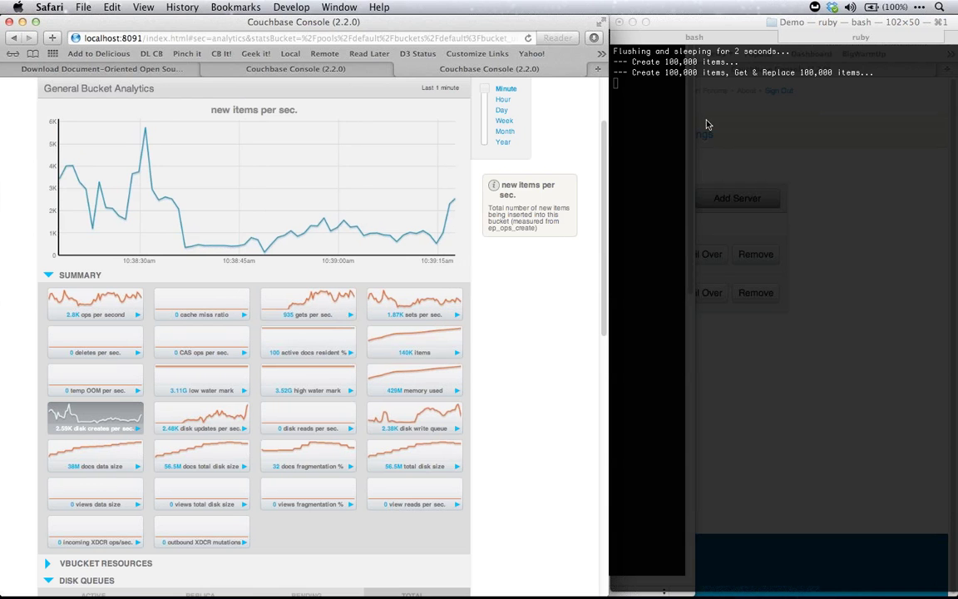
scroll(545, 291, up, 2)
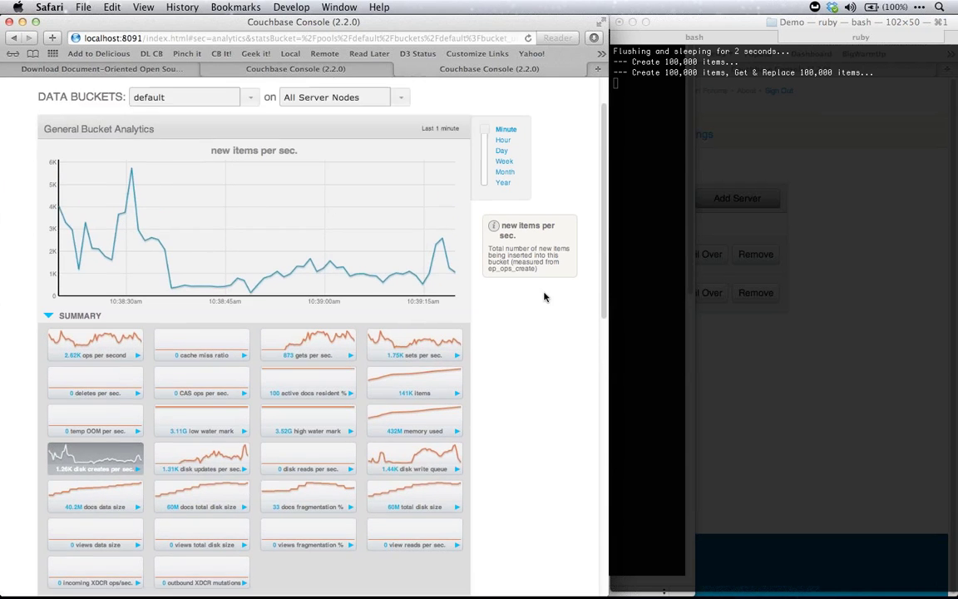
scroll(546, 296, down, 5)
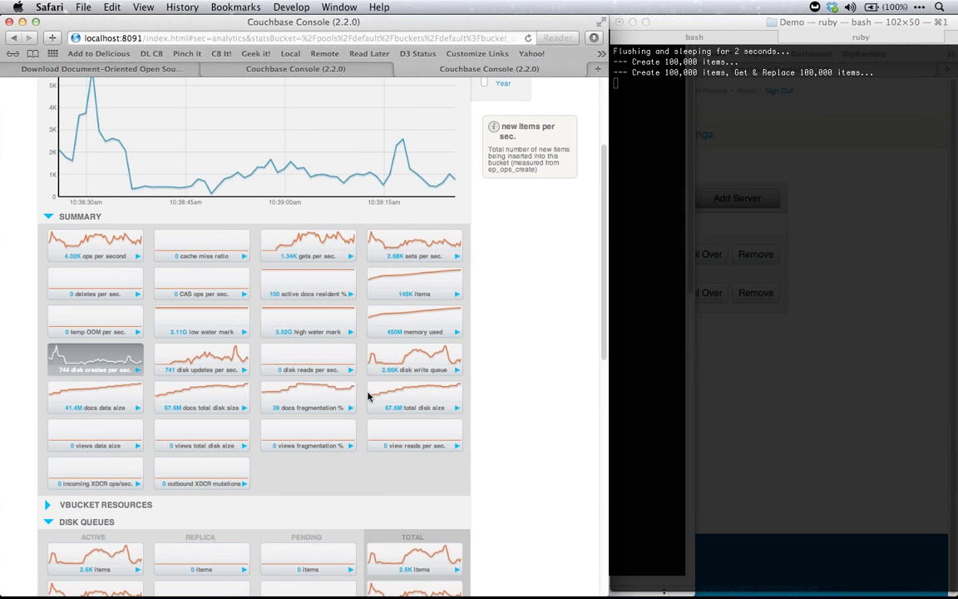
scroll(371, 398, down, 3)
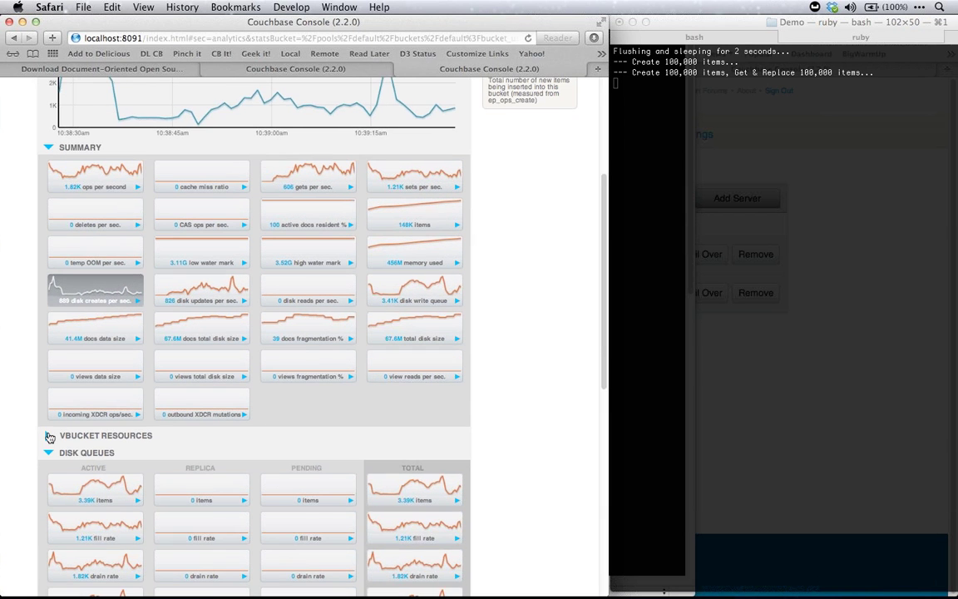
Expand VBUCKET RESOURCES, review its tiles, and bring forward the remote cluster's console window
click(173, 435)
scroll(183, 442, up, 5)
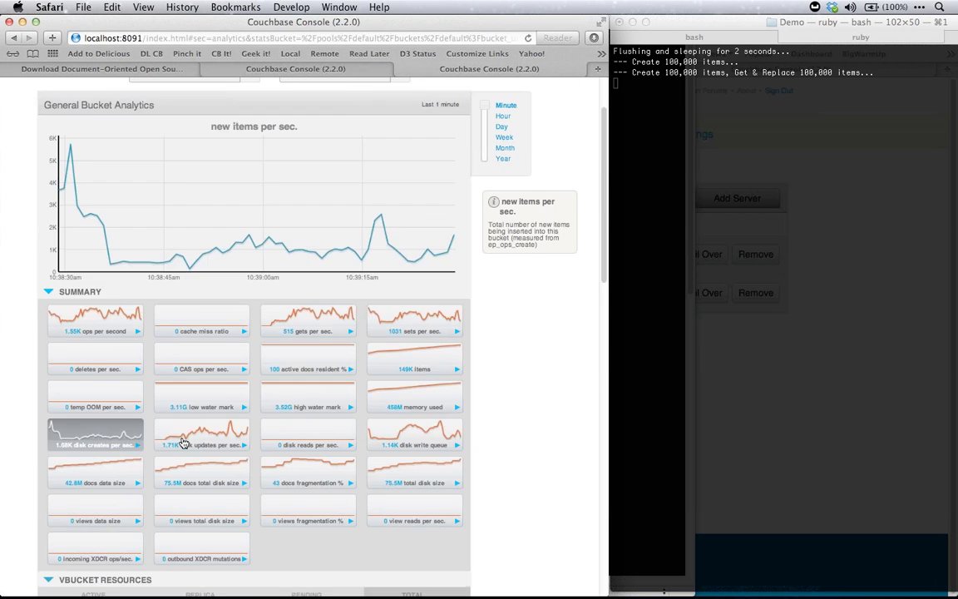
scroll(183, 443, down, 10)
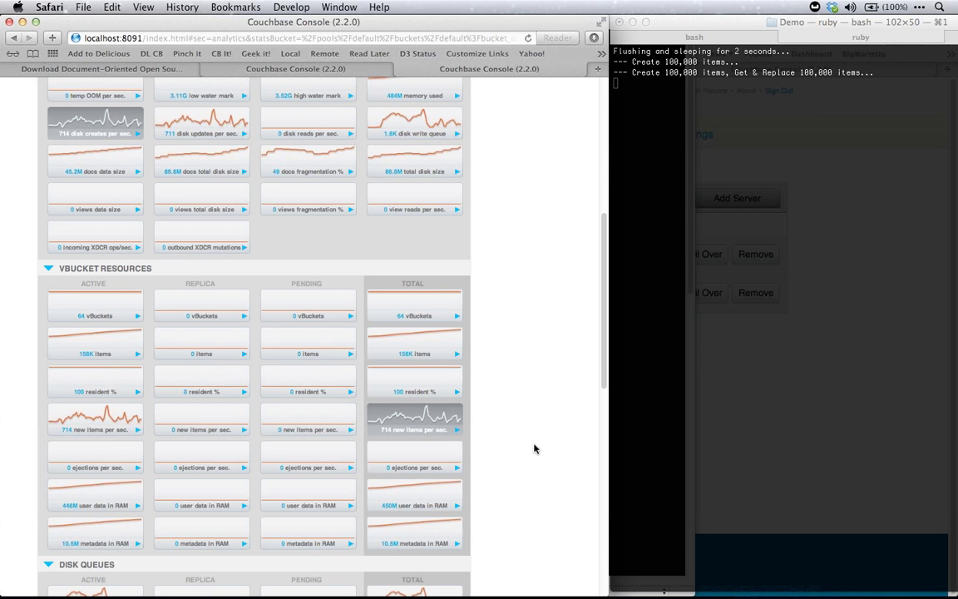
scroll(534, 449, up, 3)
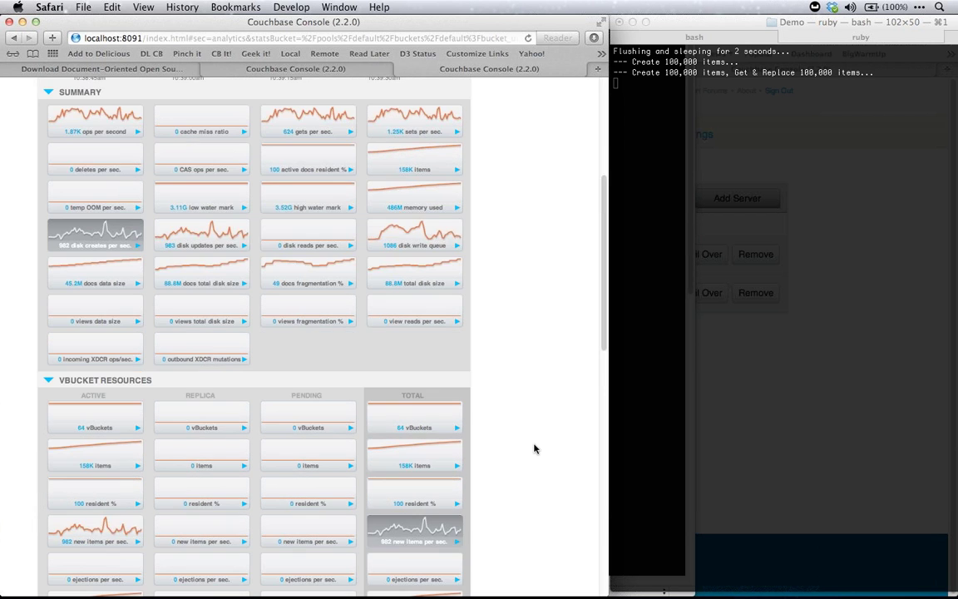
scroll(535, 449, down, 6)
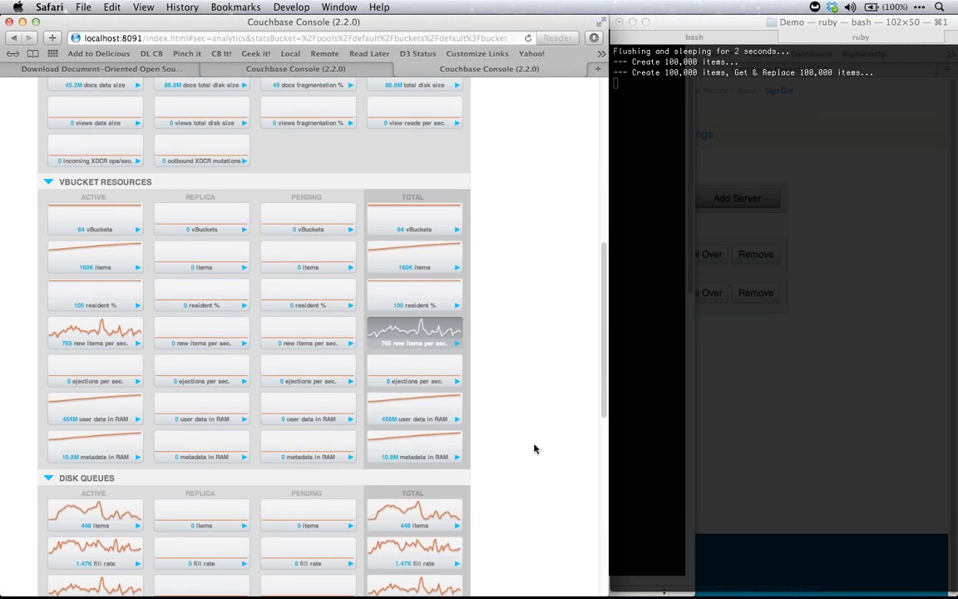
scroll(534, 449, down, 3)
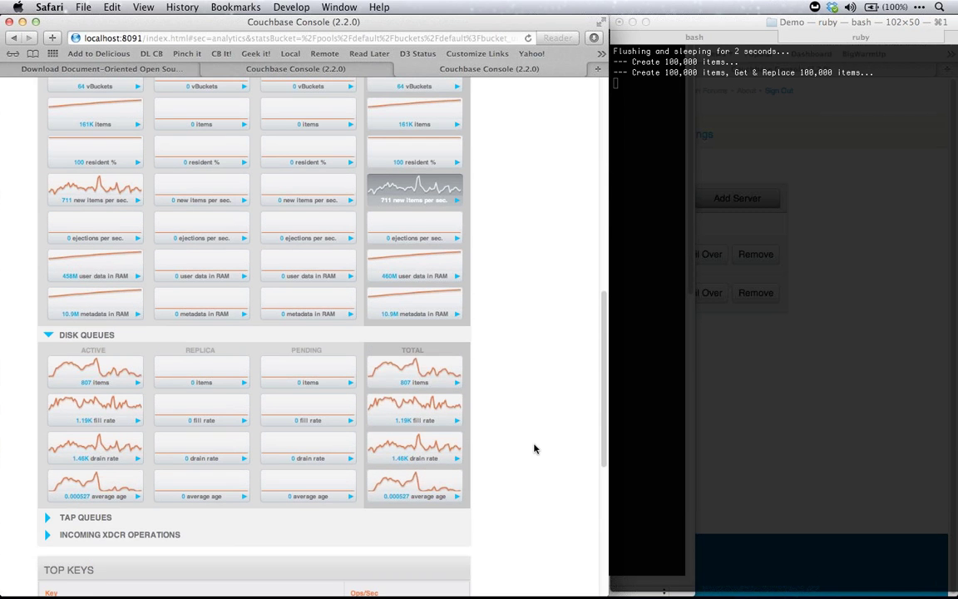
scroll(534, 449, up, 10)
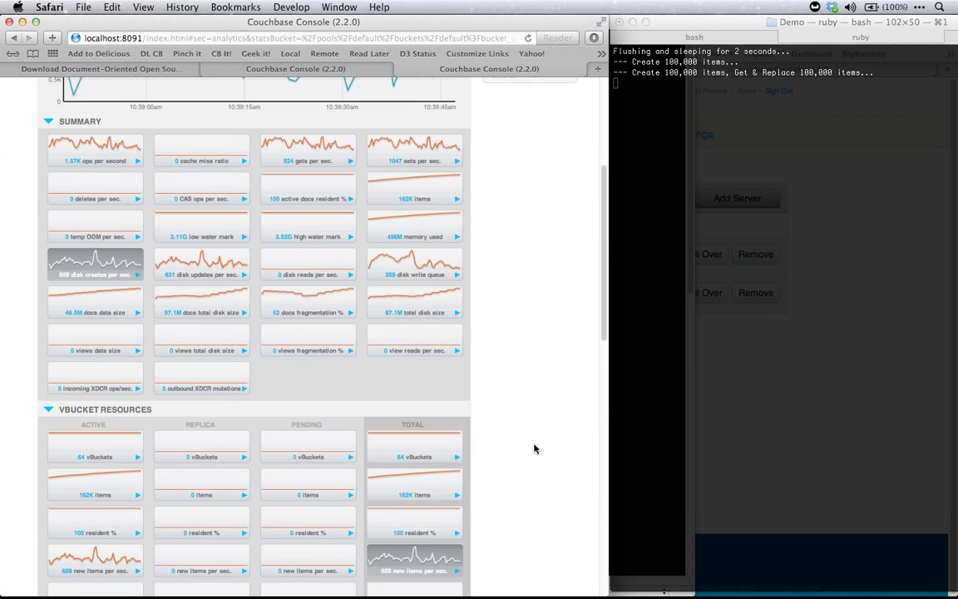
scroll(534, 449, up, 3)
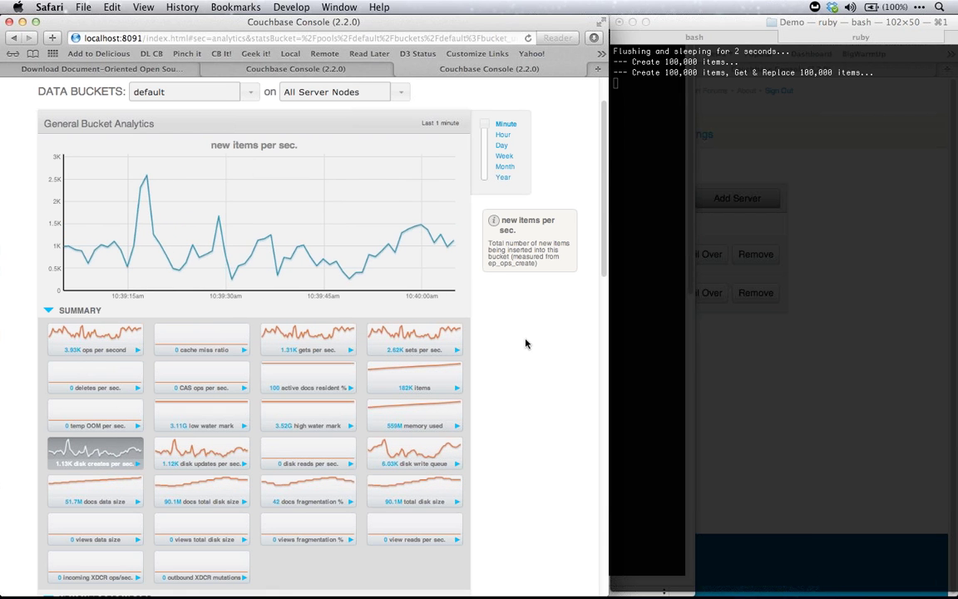
key(super+grave)
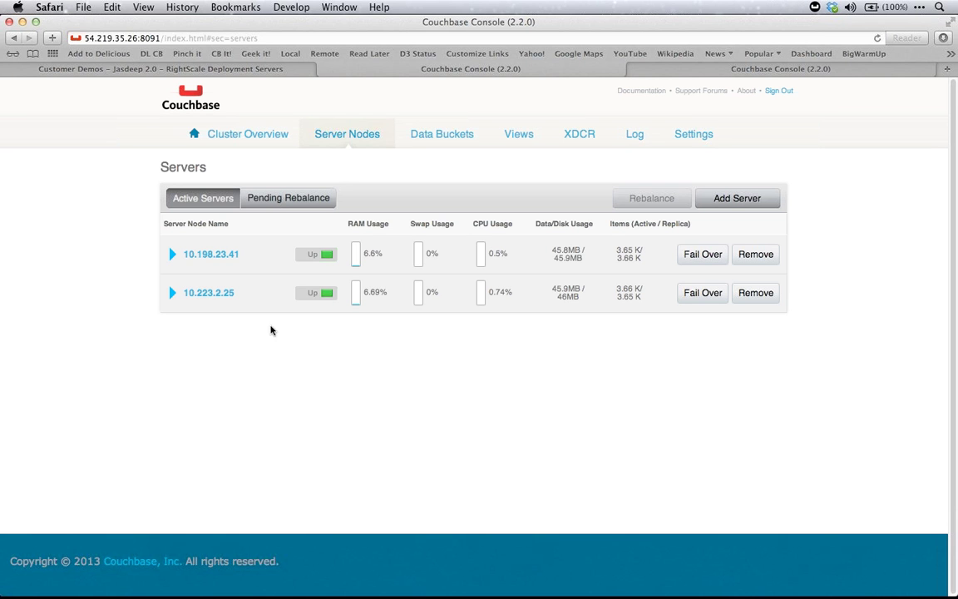
Open the beer-sample bucket's statistics from Data Buckets and switch to its per-server view
click(429, 142)
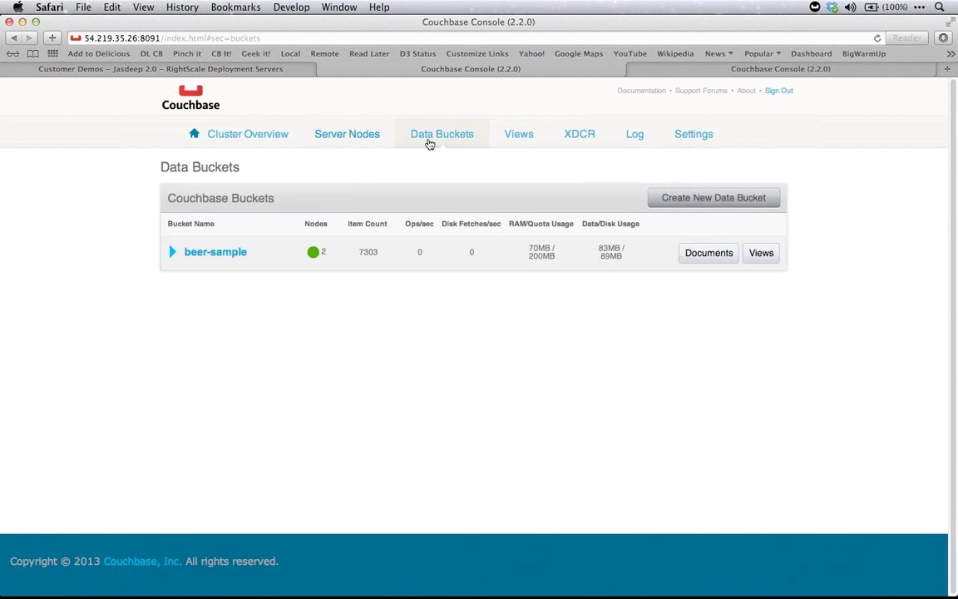
click(230, 254)
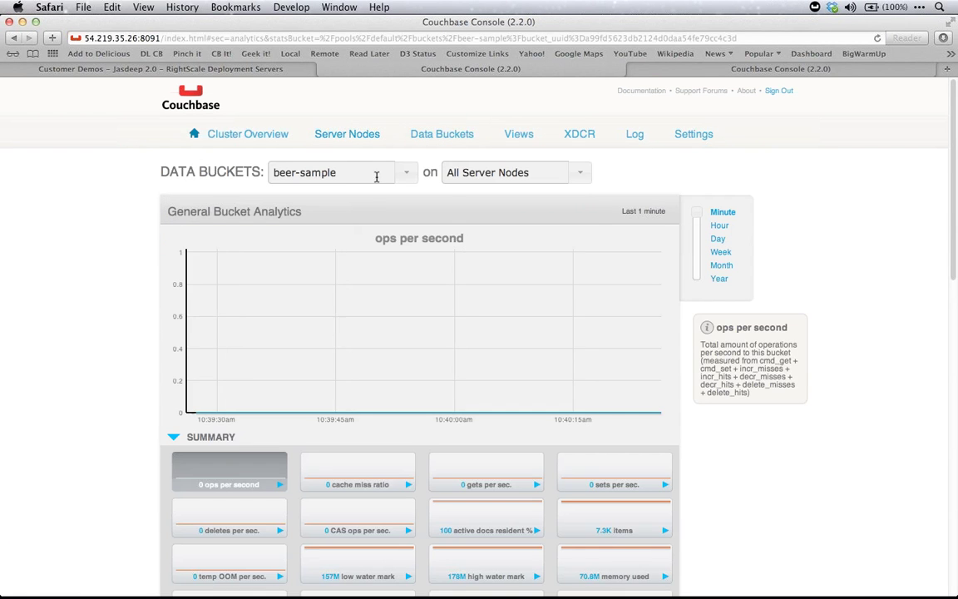
click(348, 136)
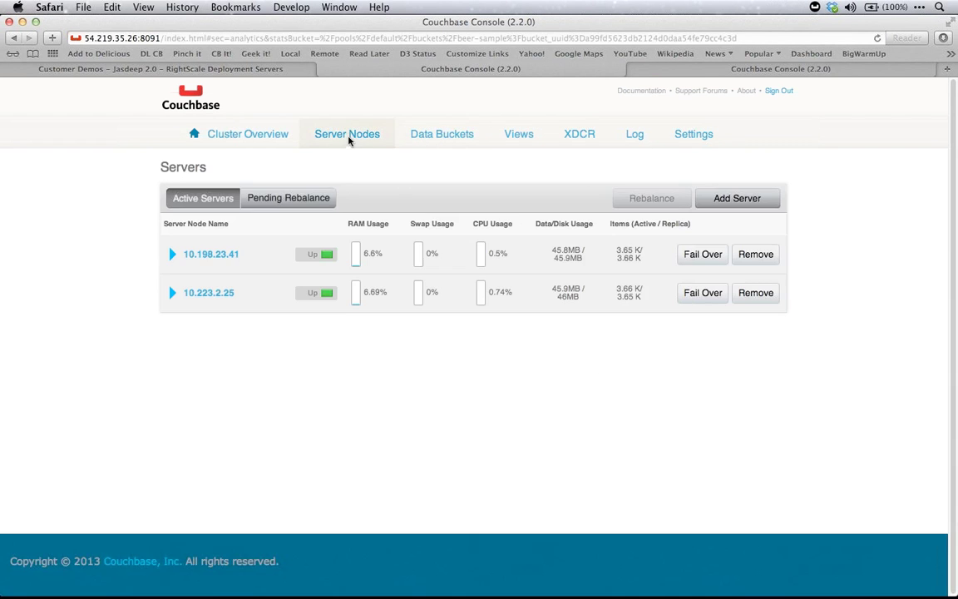
click(718, 71)
Review the per-node beer-sample stats, then return to the Server Nodes list
scroll(636, 150, down, 6)
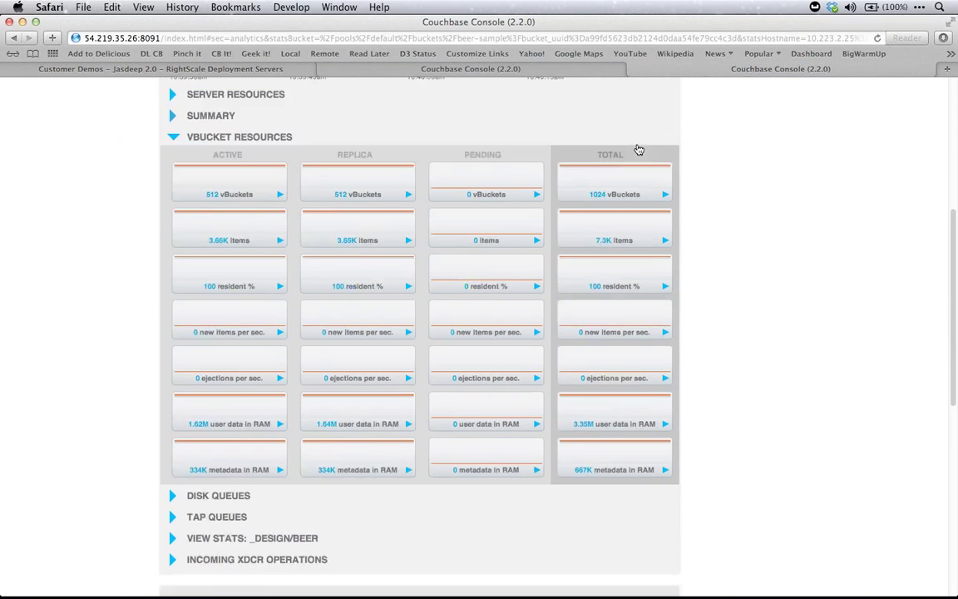
scroll(638, 149, down, 1)
scroll(638, 150, up, 10)
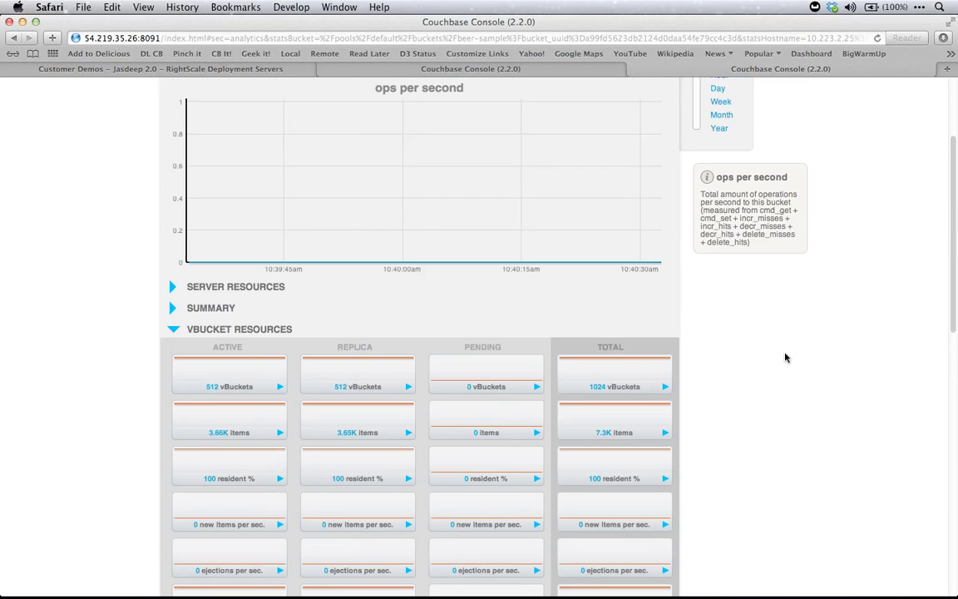
scroll(785, 358, down, 2)
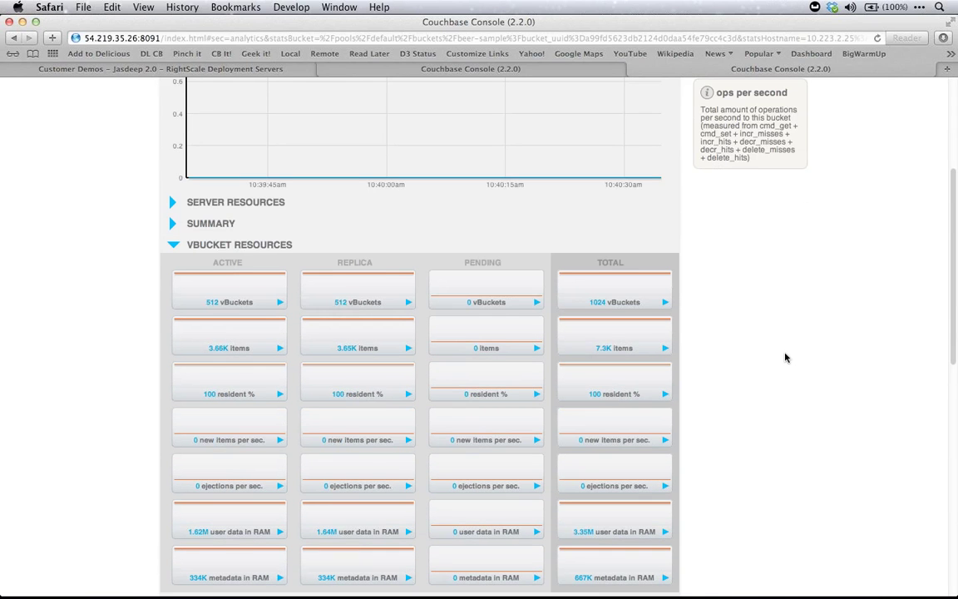
scroll(786, 358, down, 1)
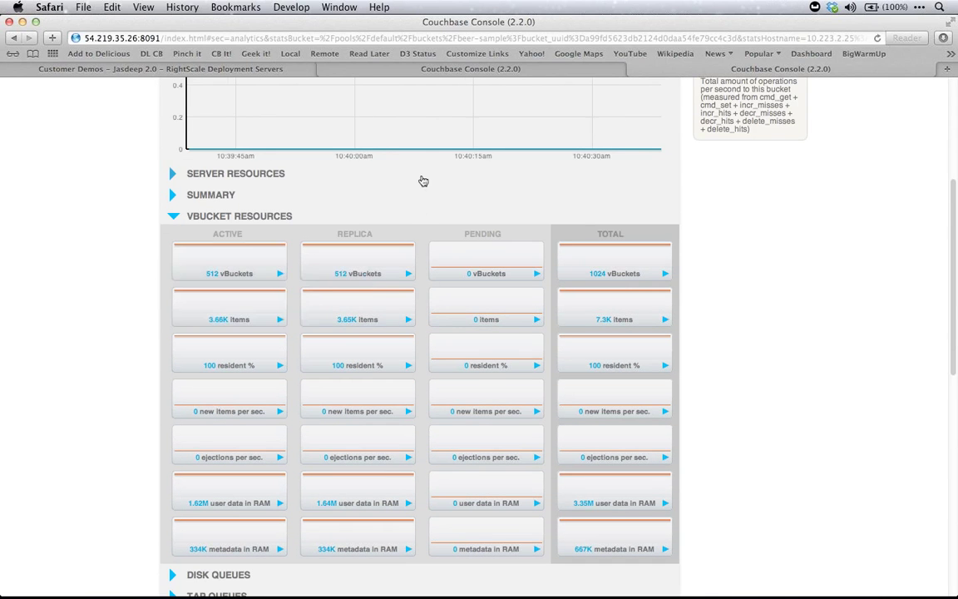
scroll(423, 181, down, 5)
scroll(422, 182, up, 10)
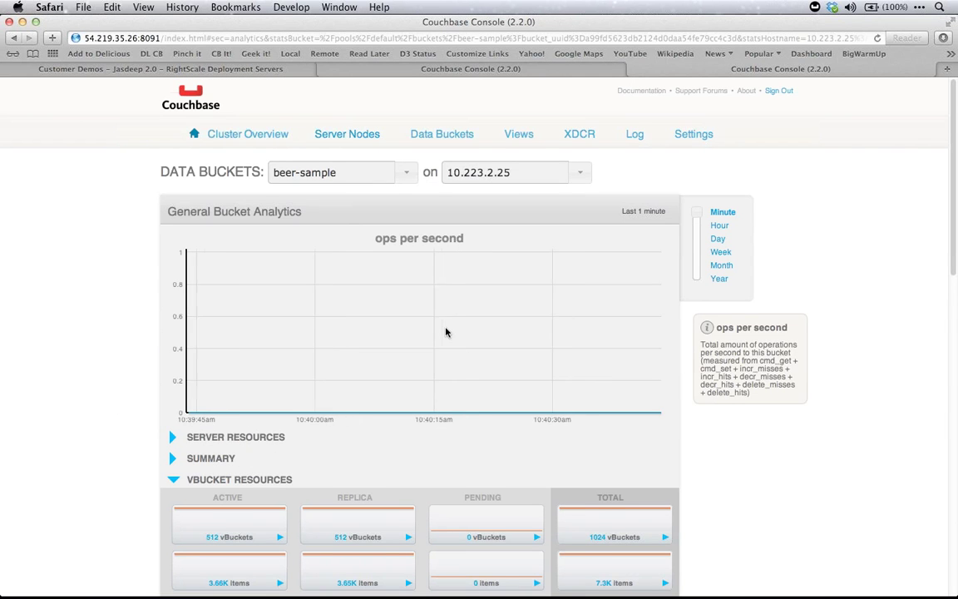
scroll(446, 332, down, 2)
scroll(446, 332, down, 6)
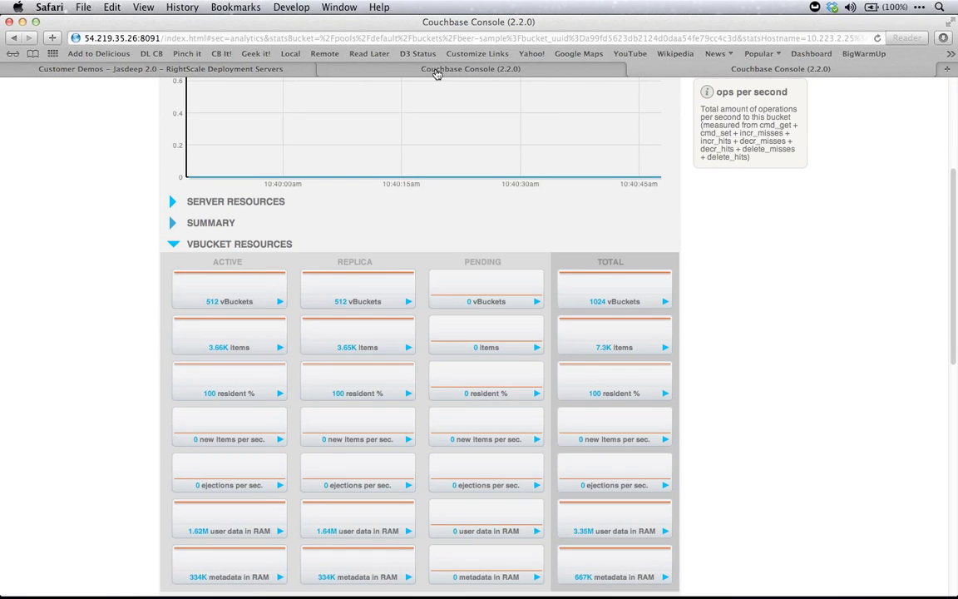
click(430, 68)
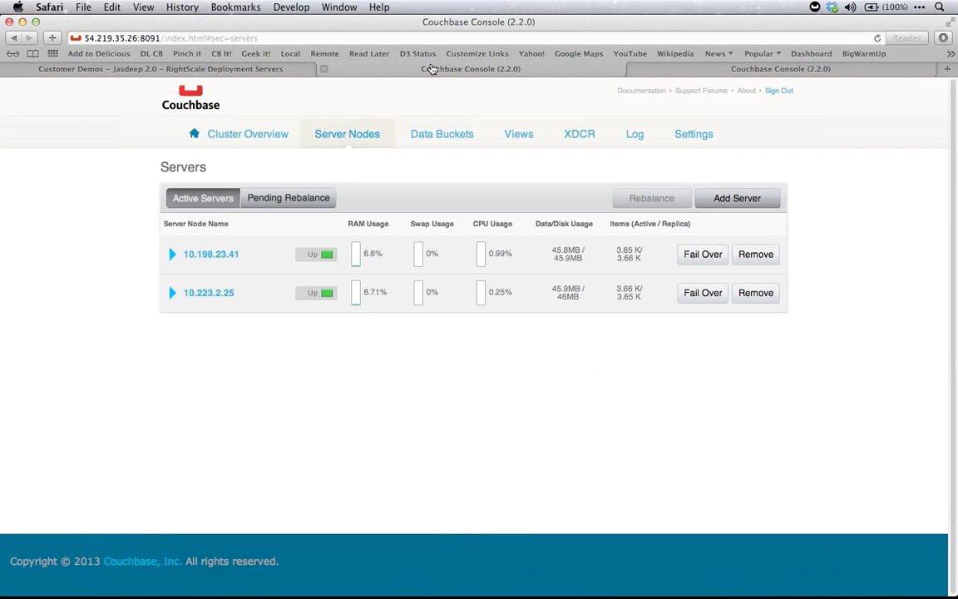
Add the third server by pasting its IP from the notes and entering the administrator password
key(super+Tab)
key(super+Tab)
key(super+Tab)
key(super+Tab)
key(super+Tab)
key(super+Tab)
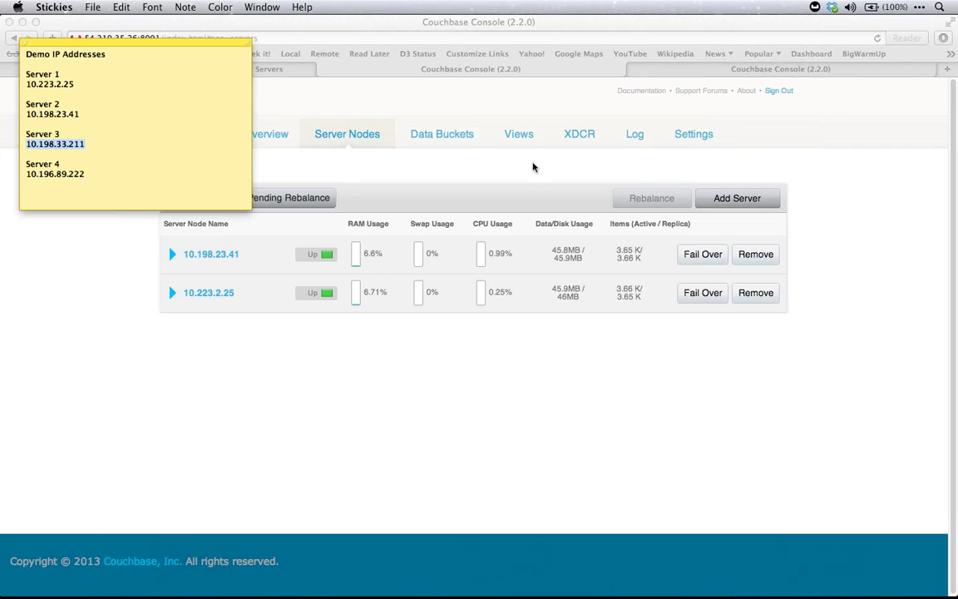
key(super+Tab)
click(770, 206)
key(super+v)
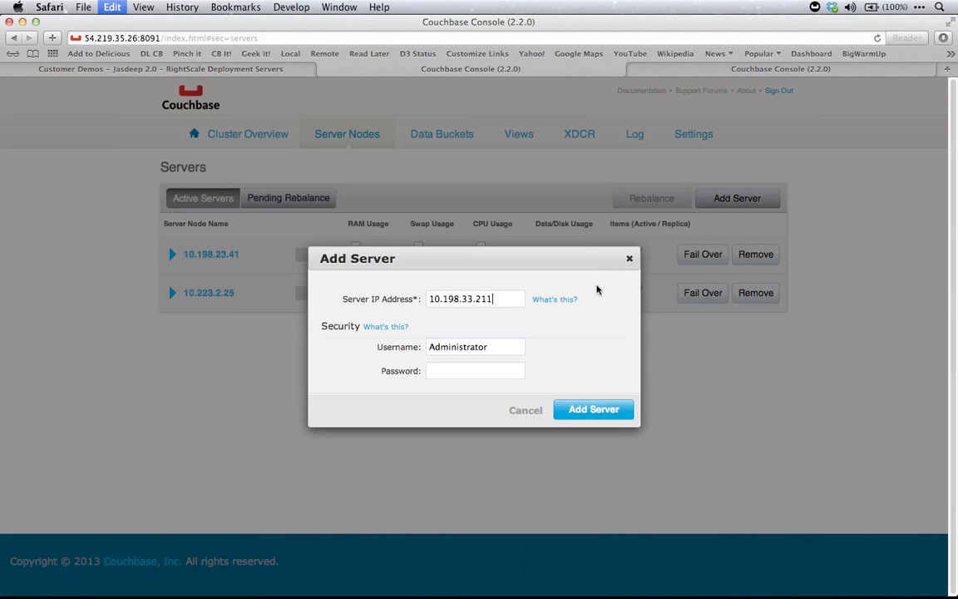
key(Tab)
key(Tab)
text(password)
click(595, 416)
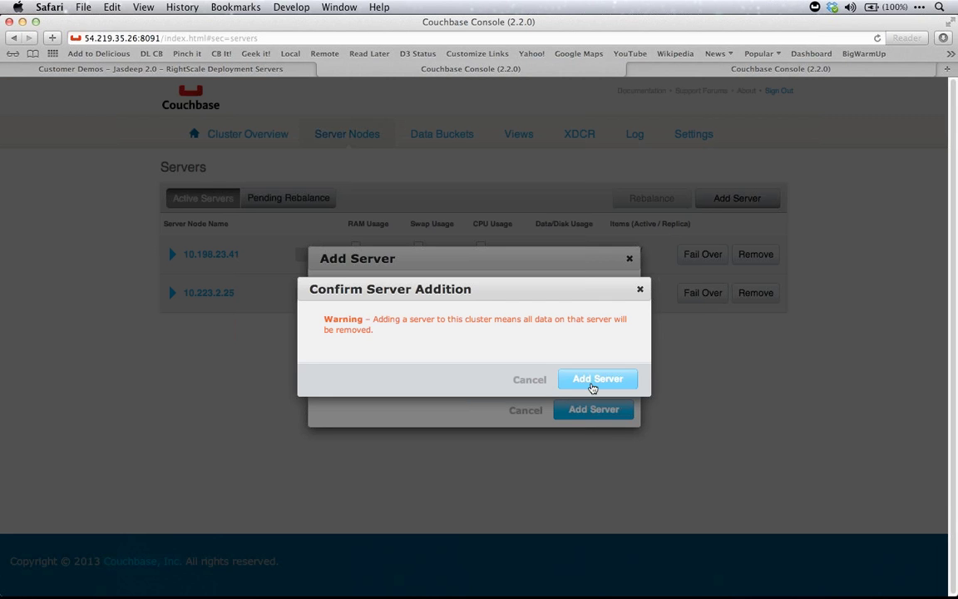
click(592, 383)
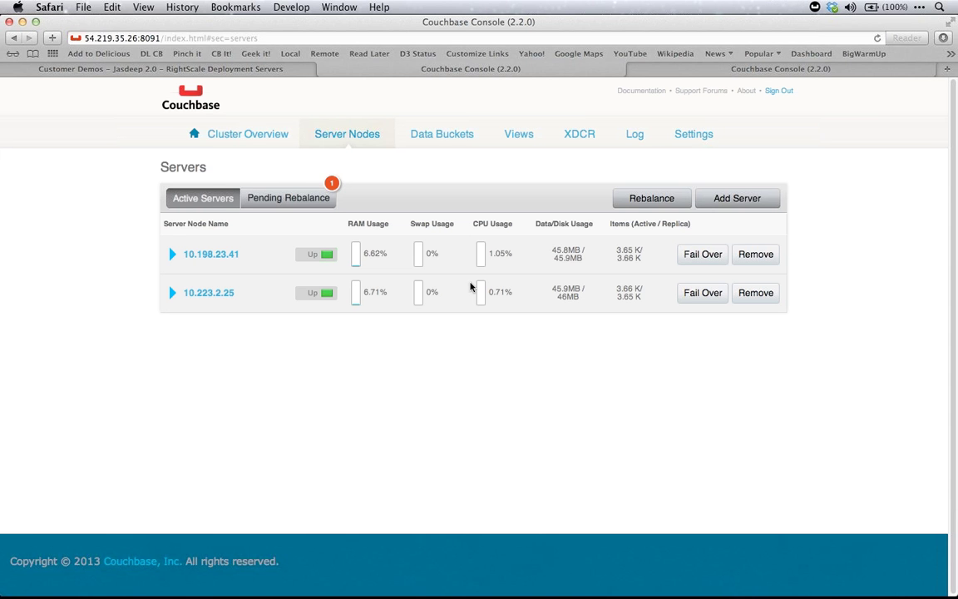
Add server 10.196.89.222 the same way, then start rebalancing across all four nodes
key(super+Tab)
click(83, 174)
drag(83, 174, 17, 174)
key(super+c)
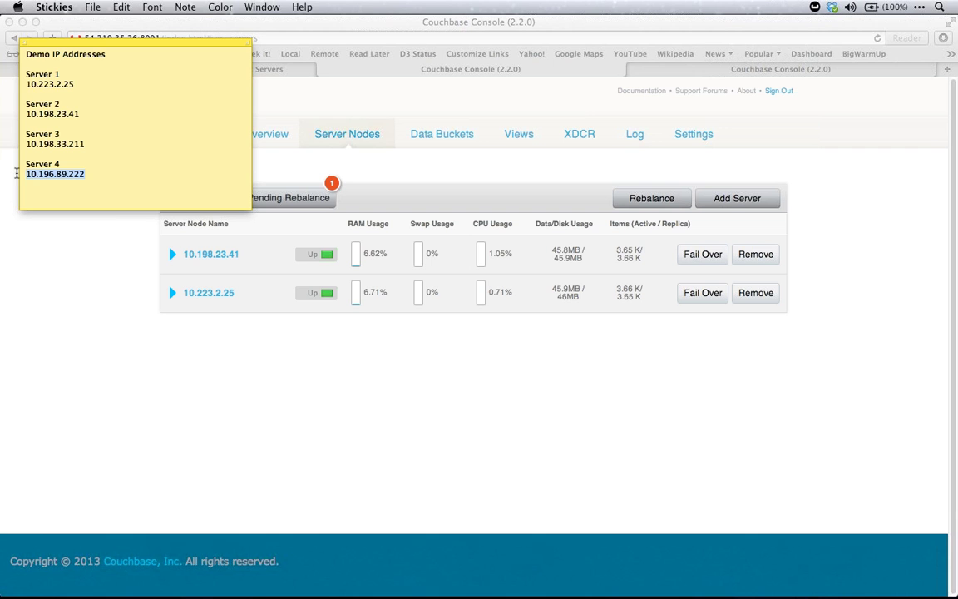
click(743, 201)
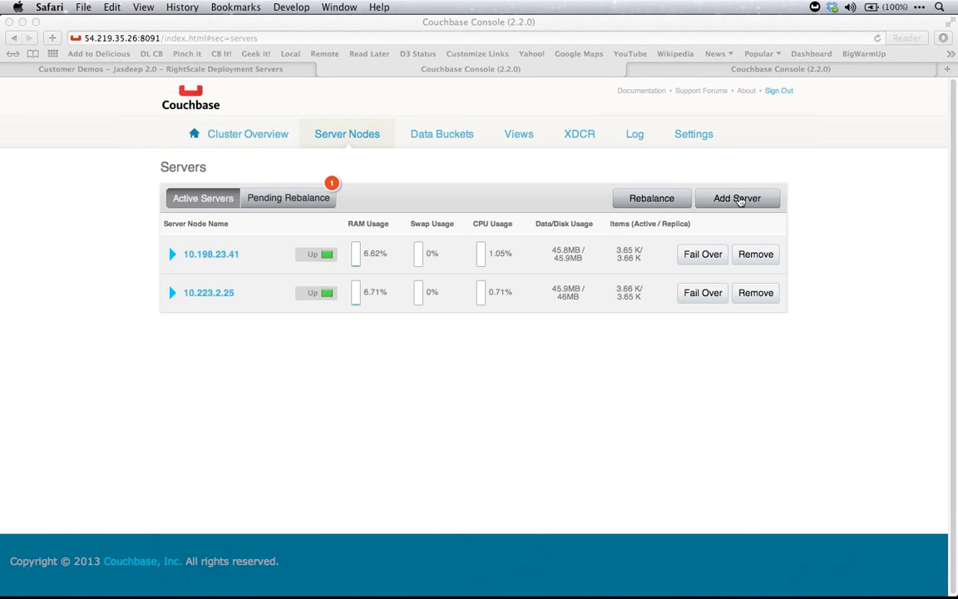
key(super+v)
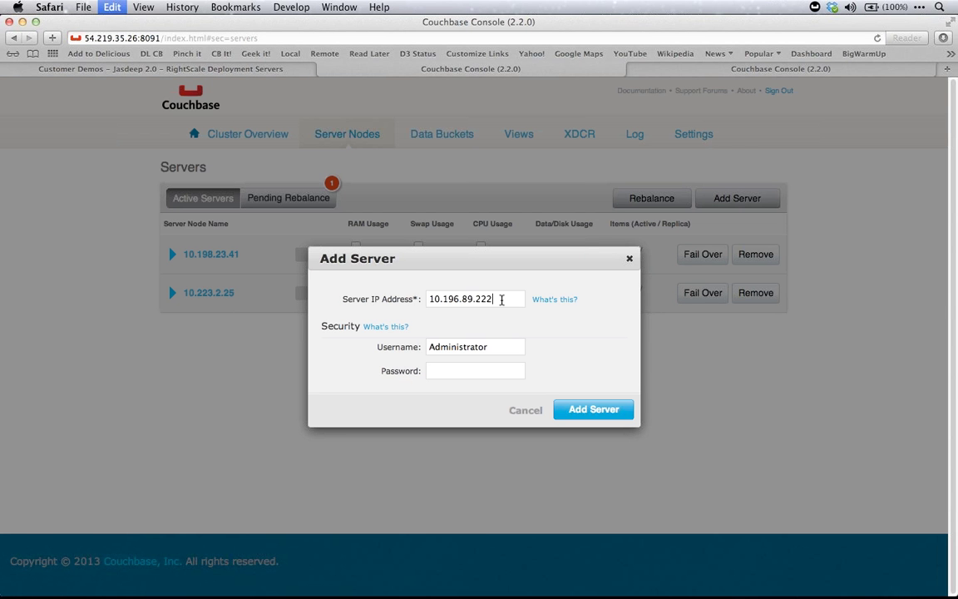
key(Tab)
key(Tab)
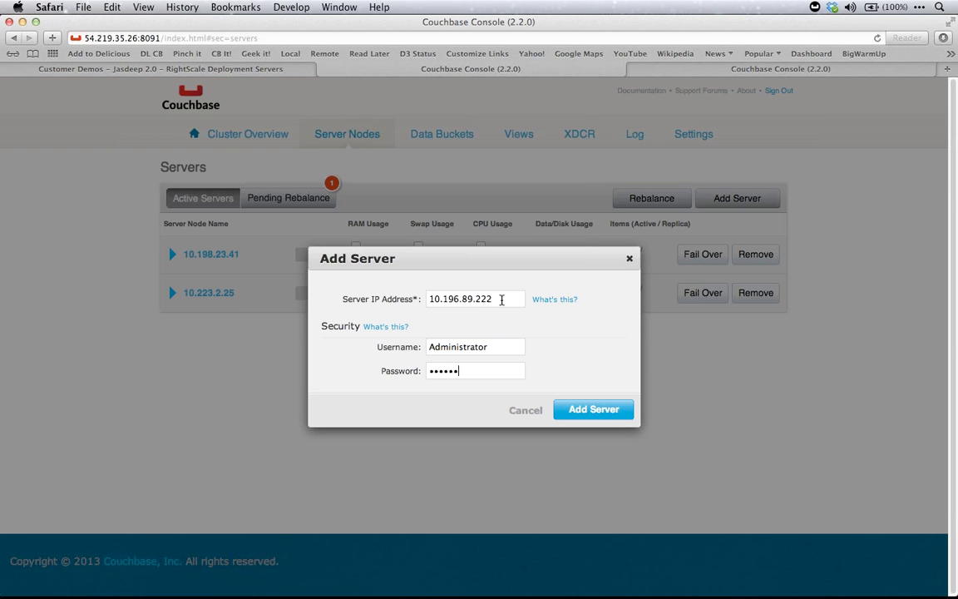
click(586, 410)
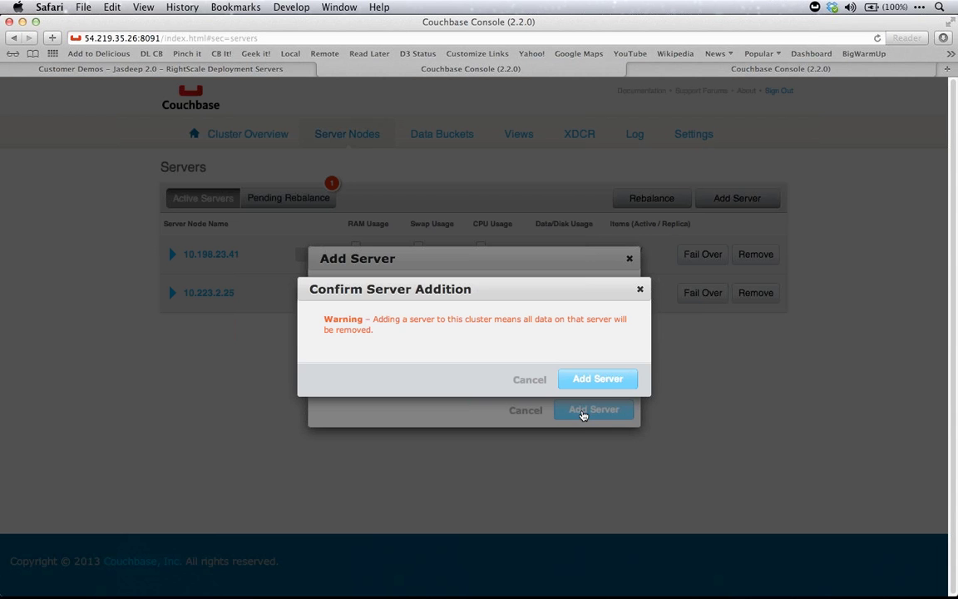
click(616, 382)
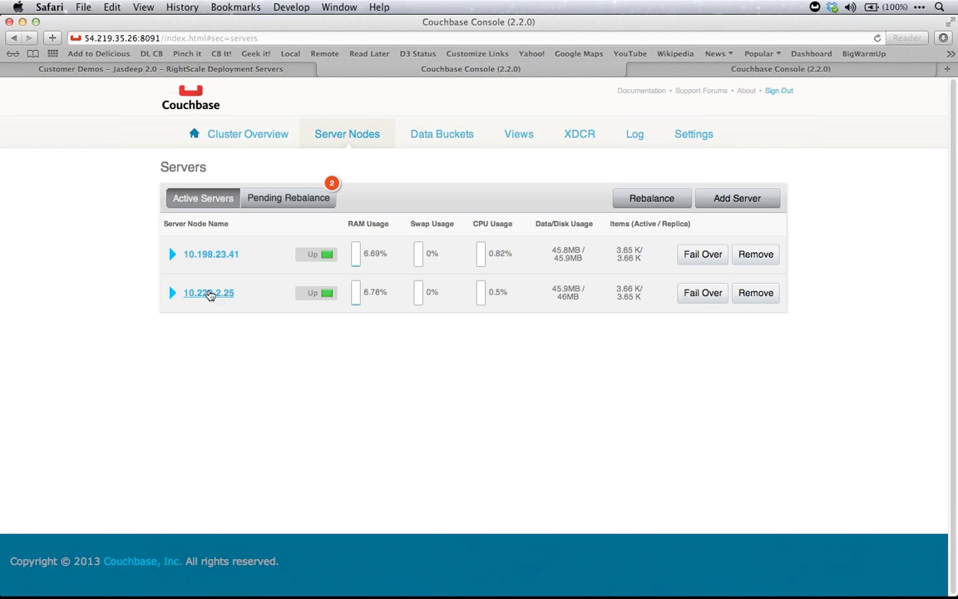
click(640, 199)
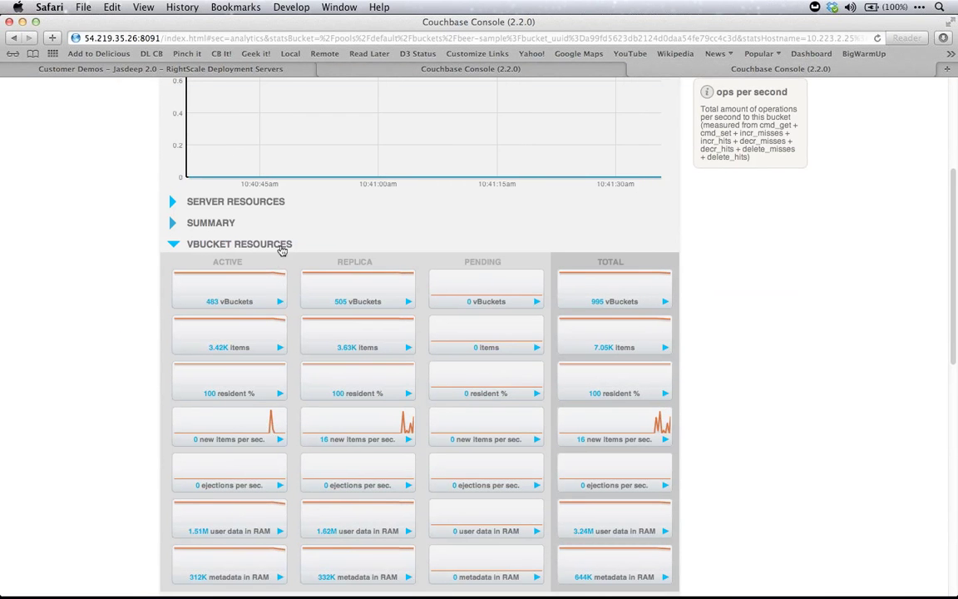
Watch beer-sample vBucket stats for node 10.223.2.25 mid-rebalance and open the server-node dropdown
mouse_move(256, 288)
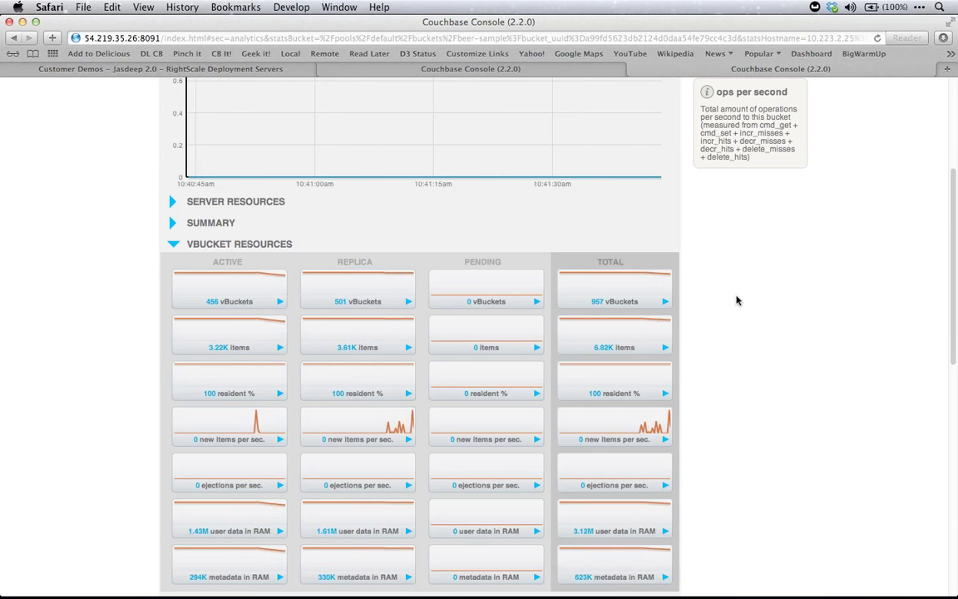
scroll(737, 300, down, 3)
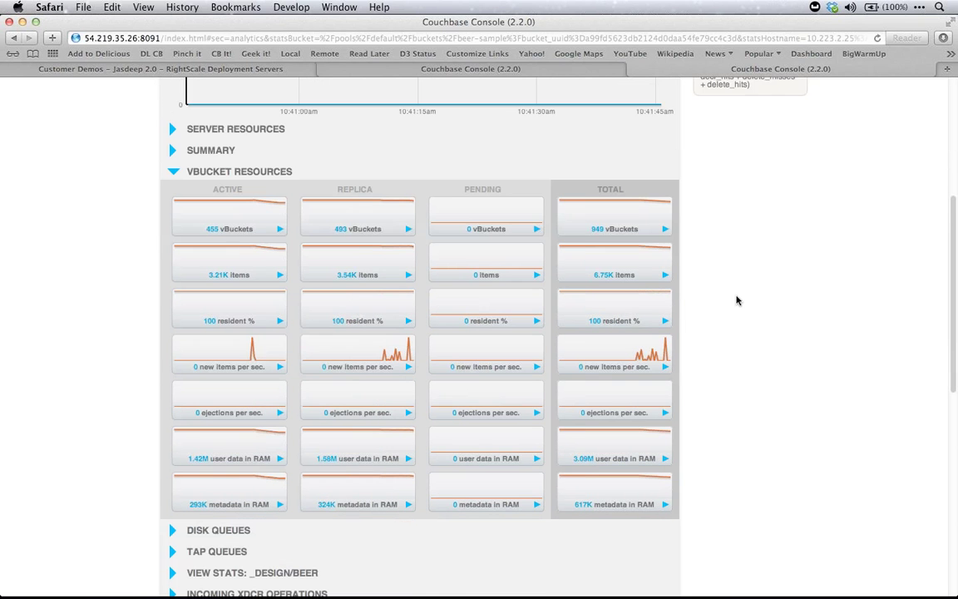
scroll(721, 248, up, 13)
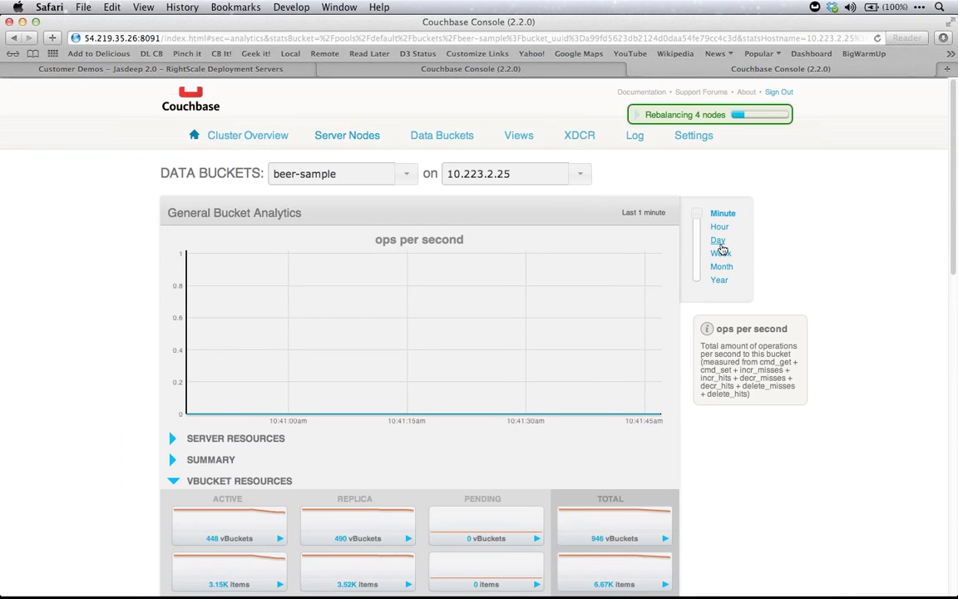
click(583, 173)
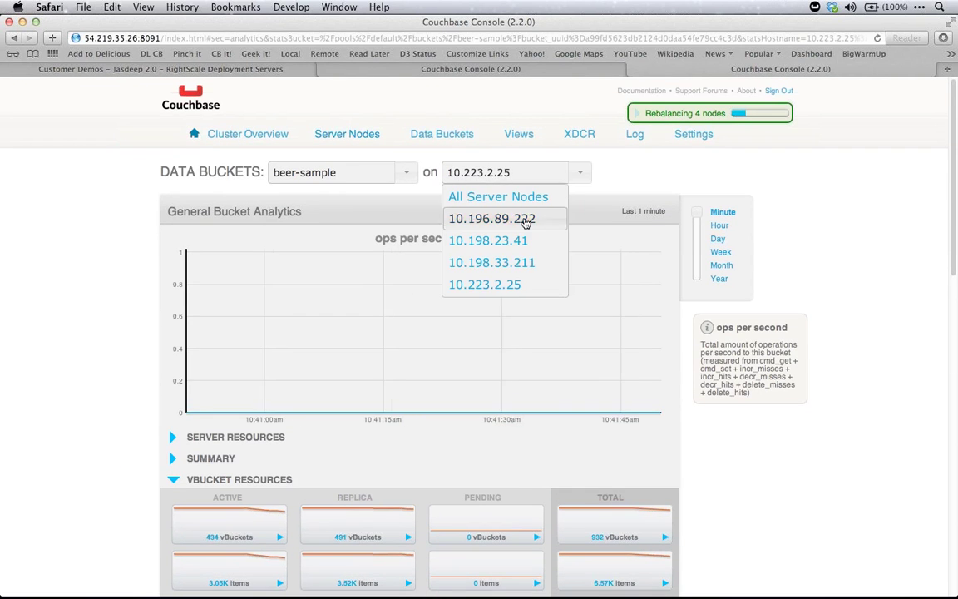
Filter beer-sample stats to node 10.196.89.222 and scroll down to vBucket Resources
click(491, 217)
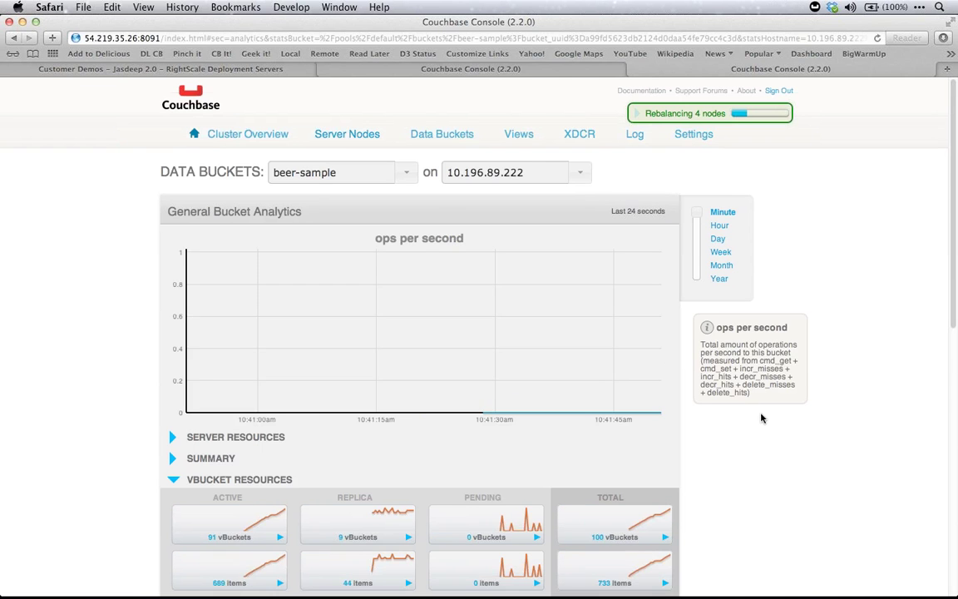
scroll(761, 417, down, 4)
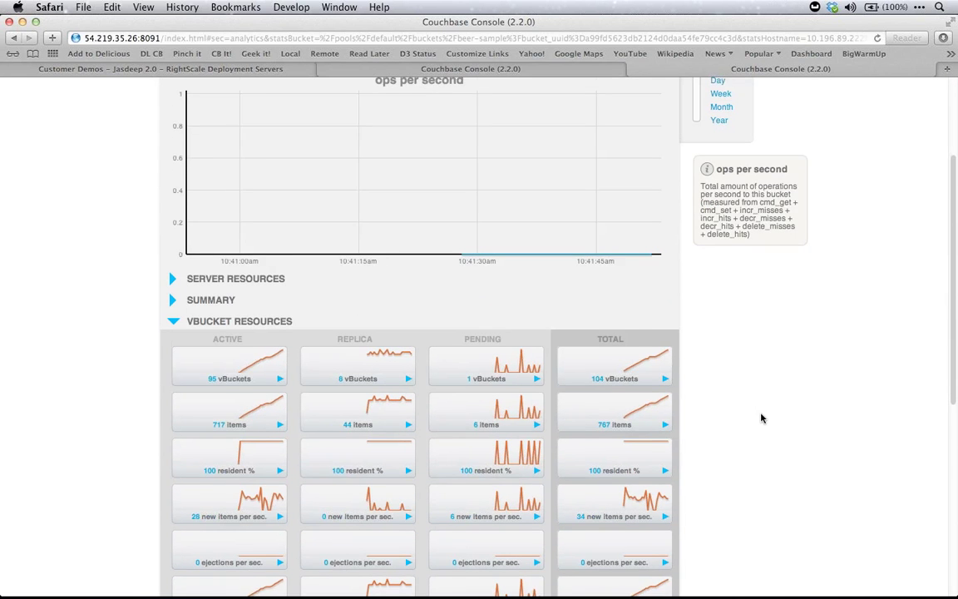
scroll(761, 417, down, 3)
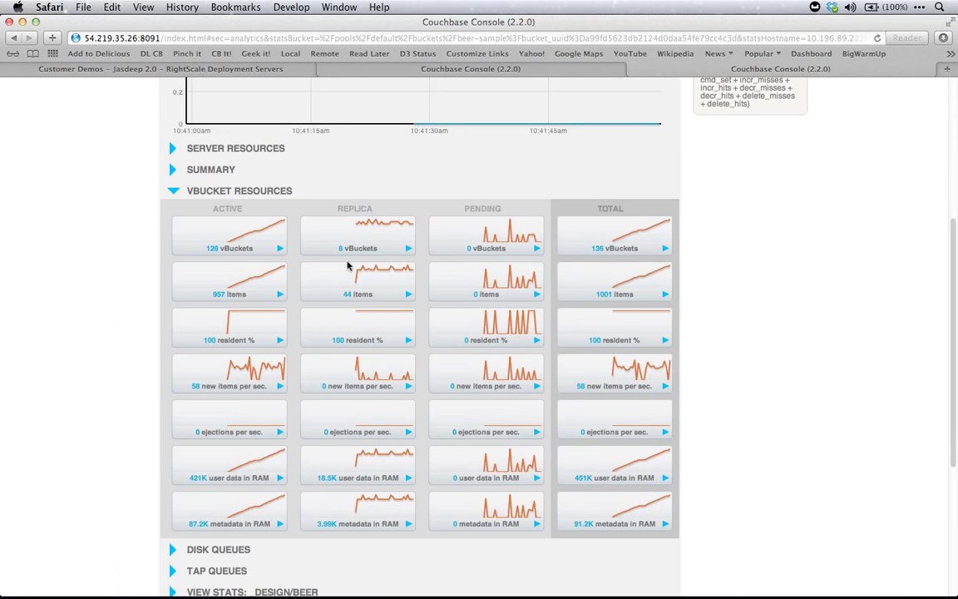
mouse_move(424, 400)
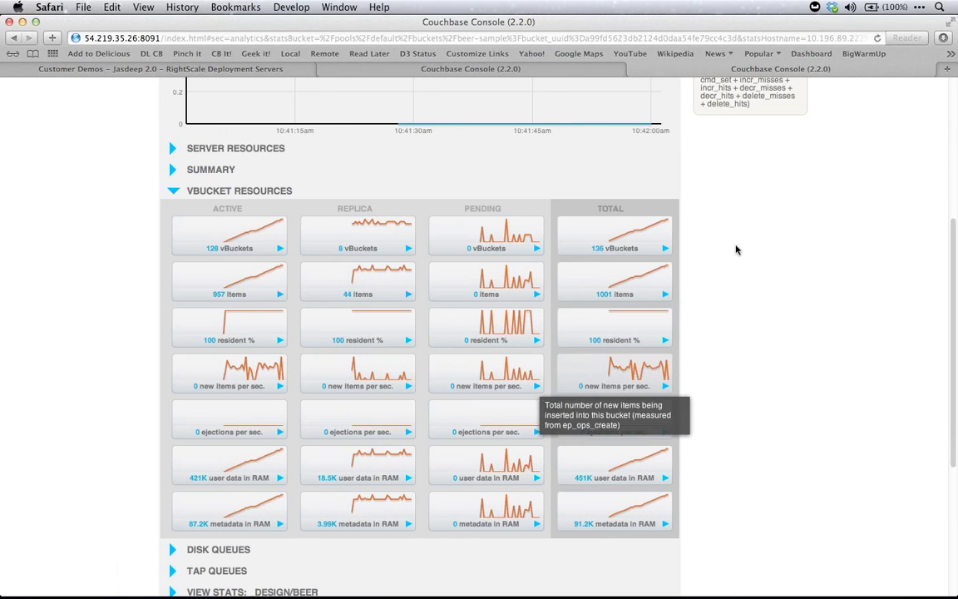
scroll(737, 242, down, 3)
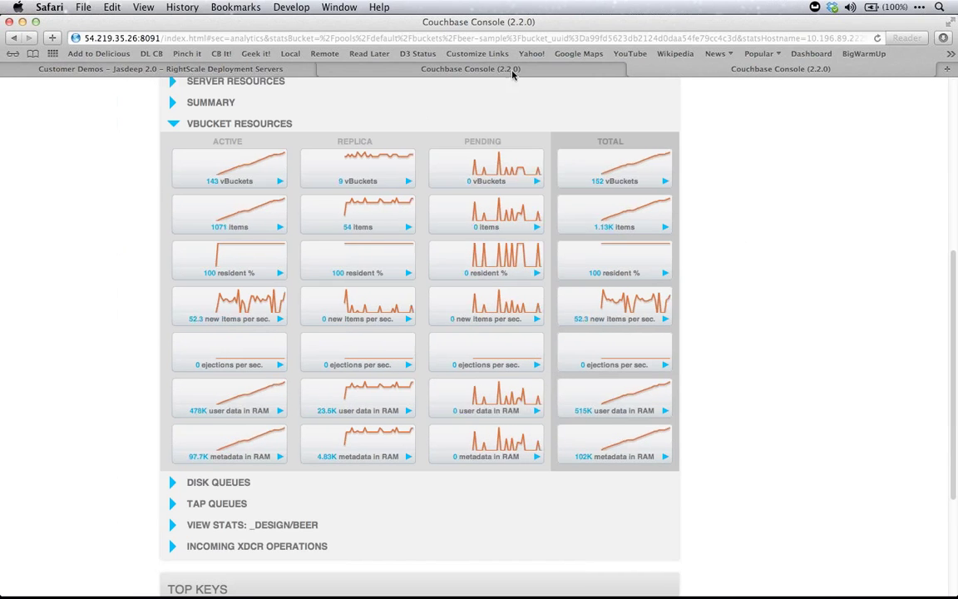
Check the servers' rebalance progress, then return to beer-sample stats showing active vBuckets climbing toward 204
key(ctrl+Tab)
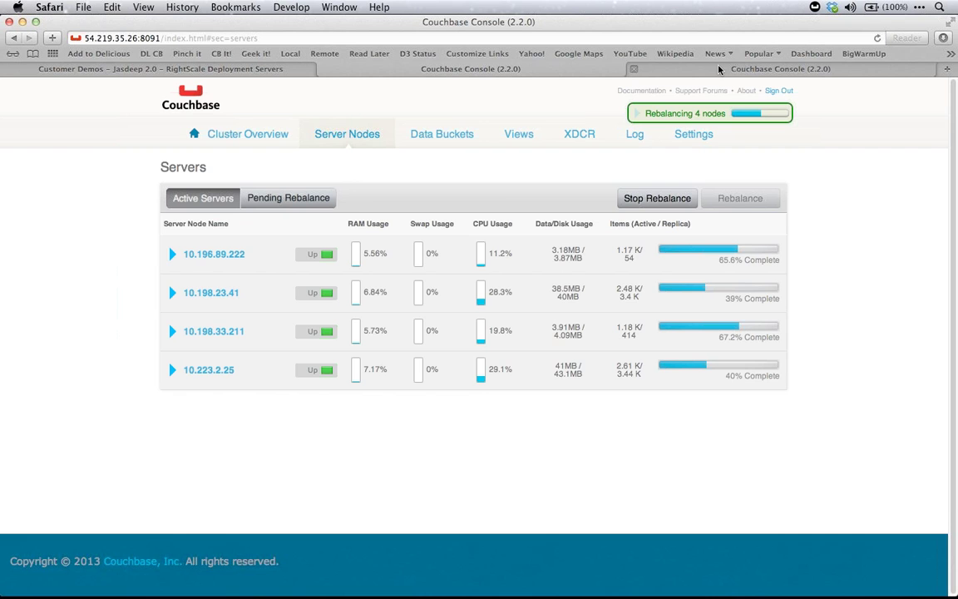
key(ctrl+shift+Tab)
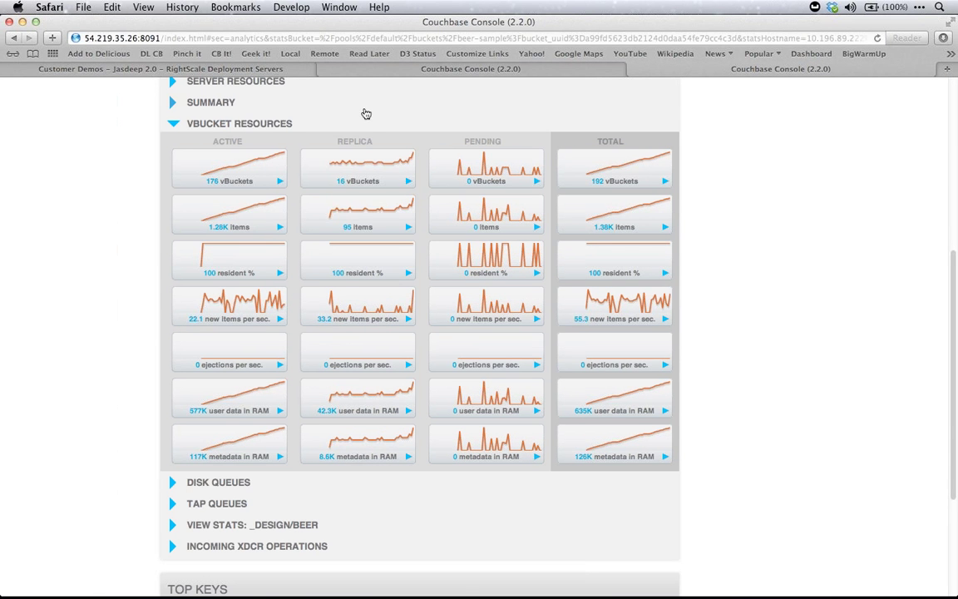
mouse_move(311, 162)
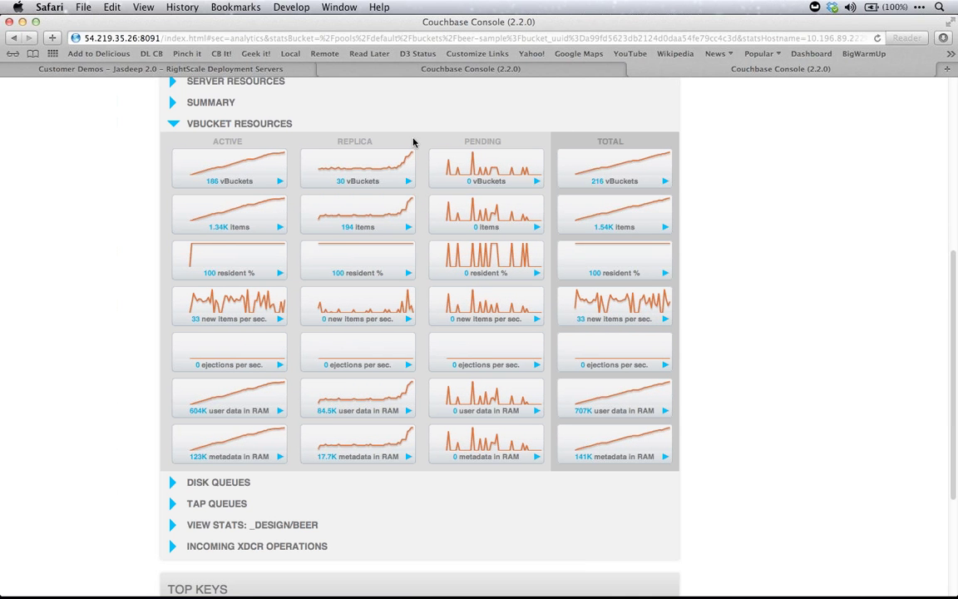
mouse_move(388, 170)
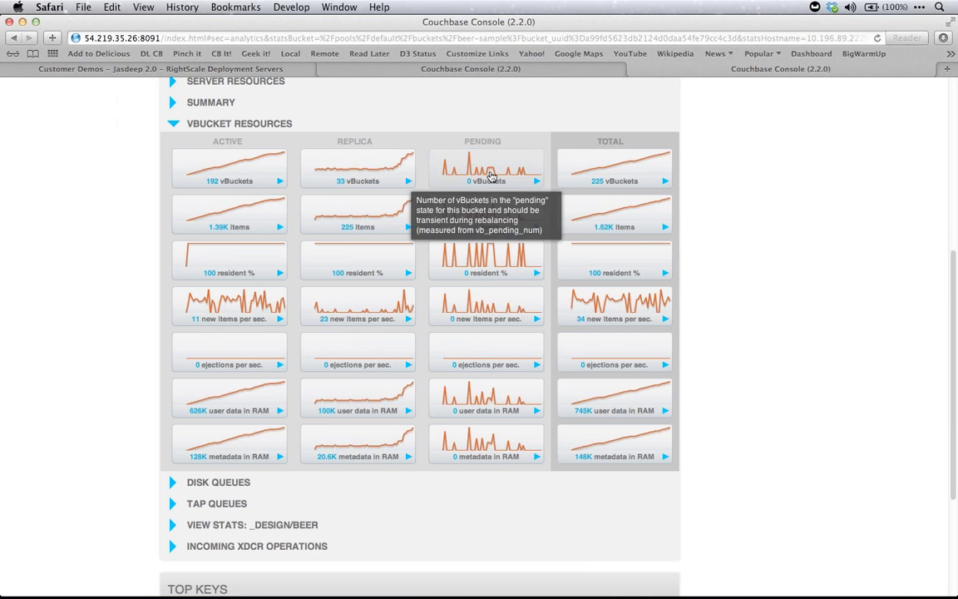
mouse_move(499, 177)
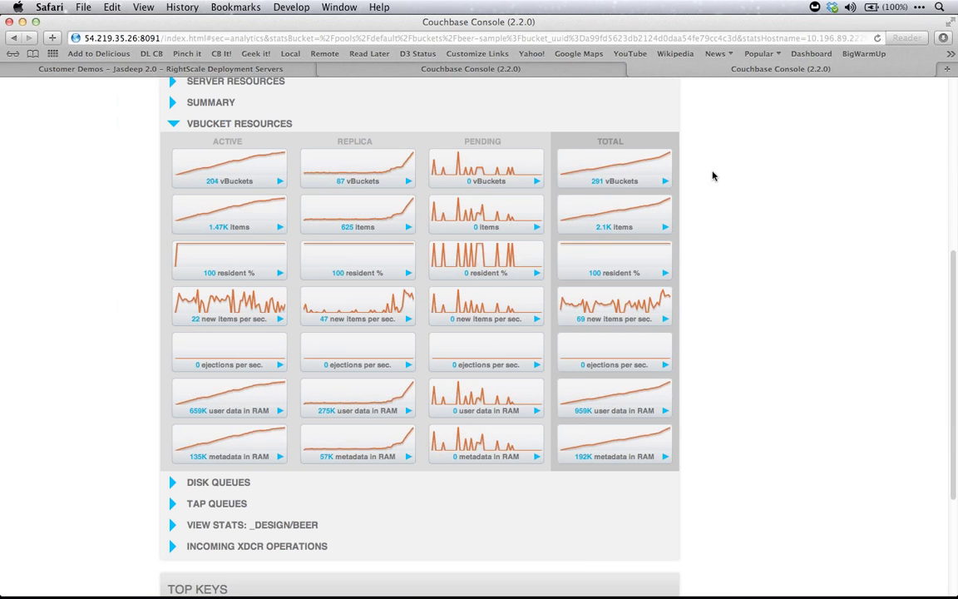
View the four nodes' rebalance progress, then bring forward the default bucket analytics and the load Terminal
click(555, 71)
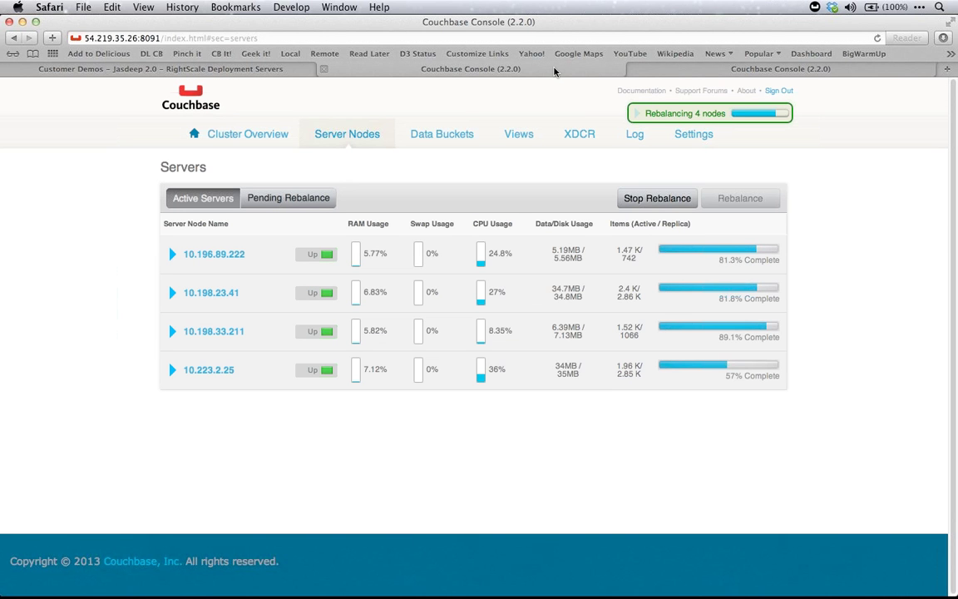
key(super+Tab)
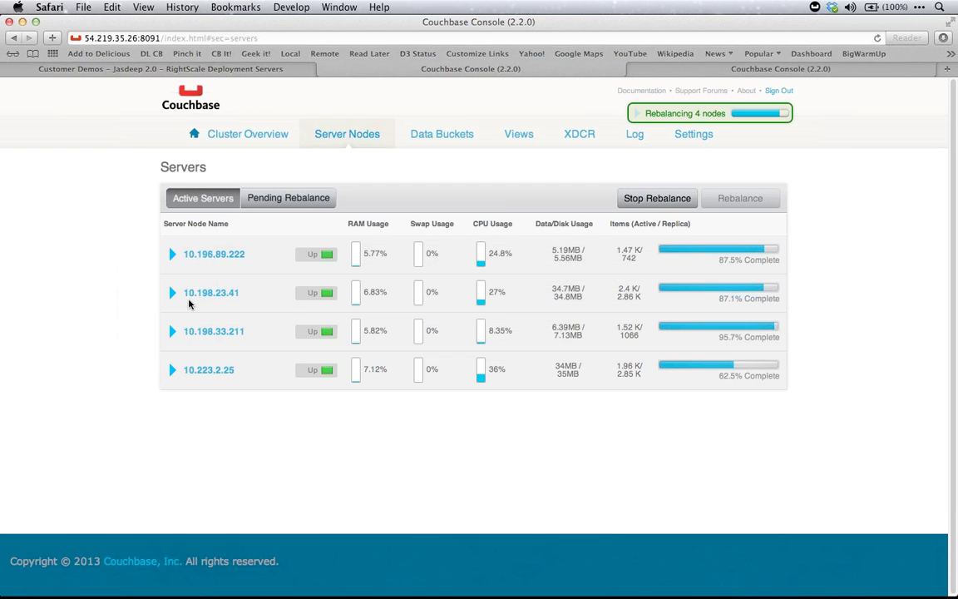
key(super+grave)
key(super+Tab)
key(super+Tab)
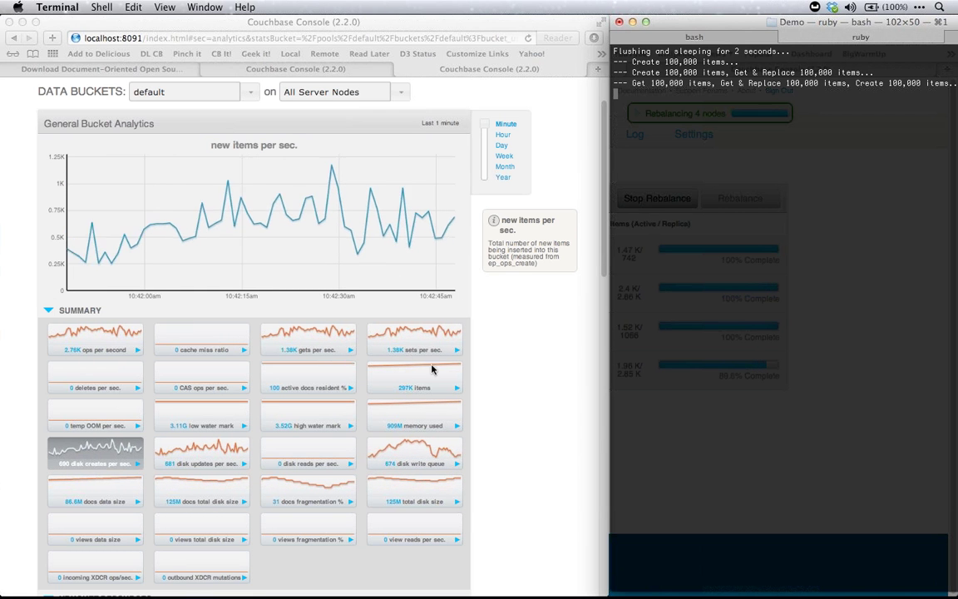
Scroll through the default bucket analytics and chart ops per second in the main graph
scroll(479, 397, down, 2)
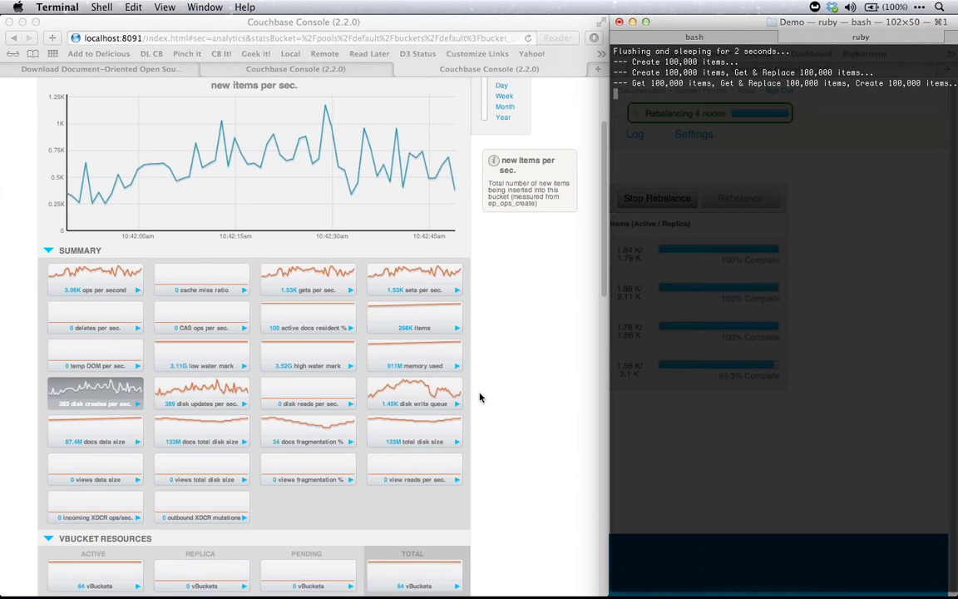
scroll(479, 398, down, 1)
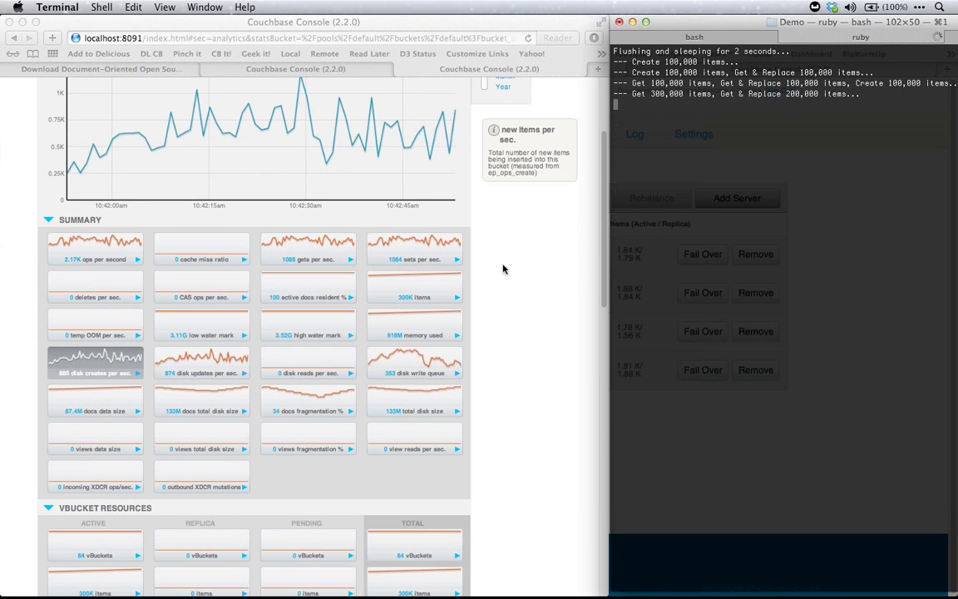
scroll(373, 241, down, 1)
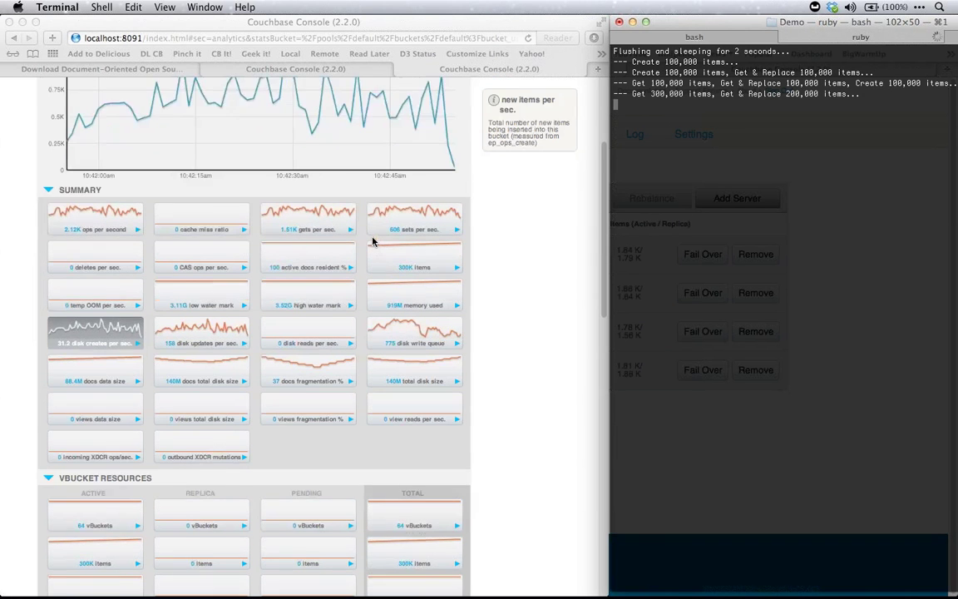
scroll(373, 241, down, 1)
scroll(372, 242, up, 3)
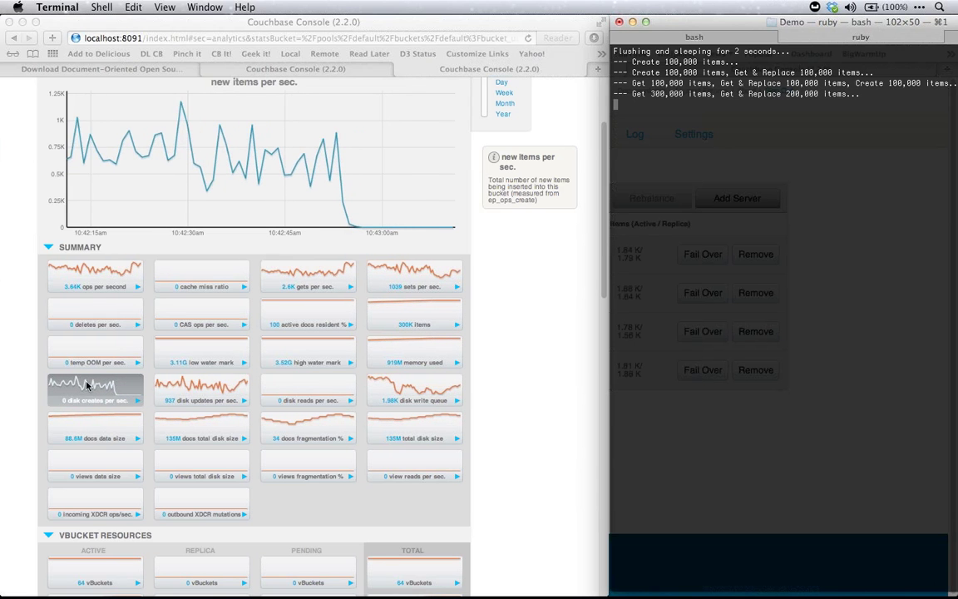
click(106, 281)
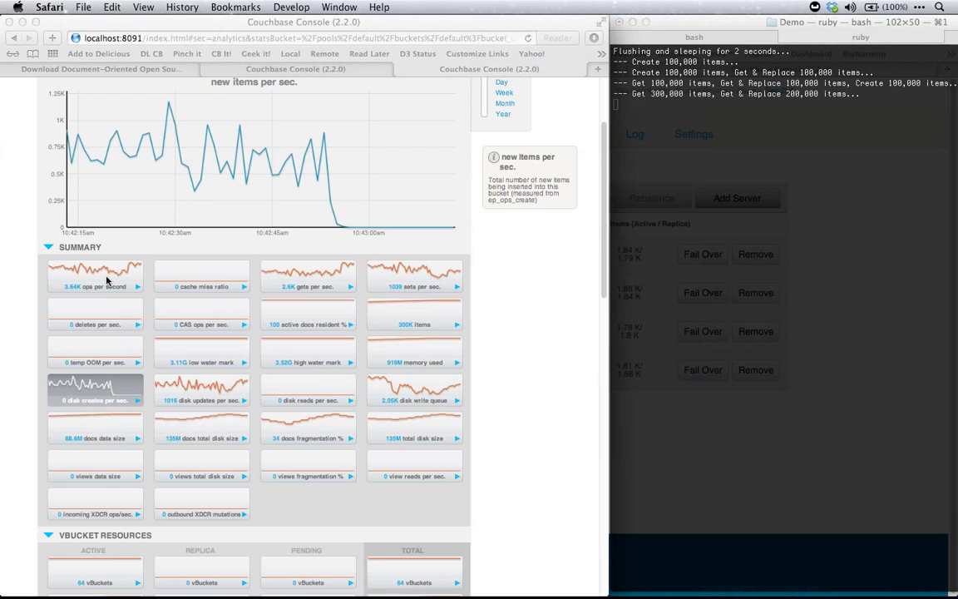
click(106, 280)
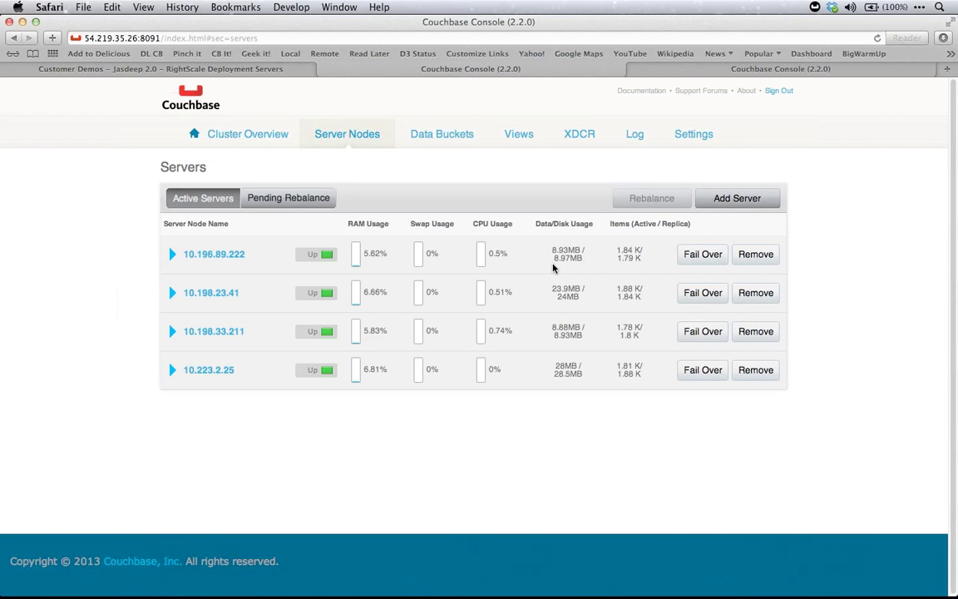
Browse beer-sample's analytics, then expand beer-sample in Data Buckets showing 4 nodes, 7303 items, 400MB quota
click(437, 146)
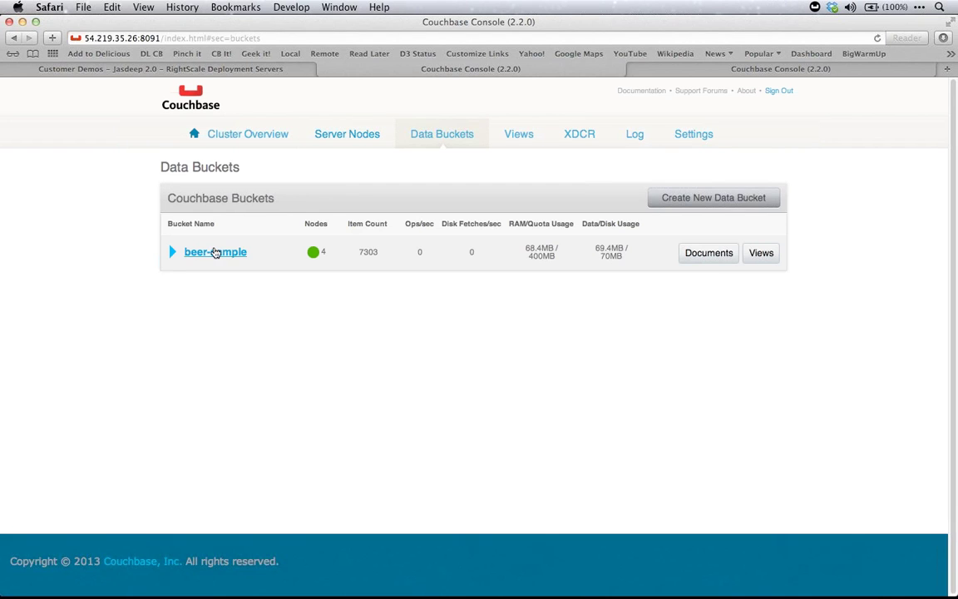
click(215, 252)
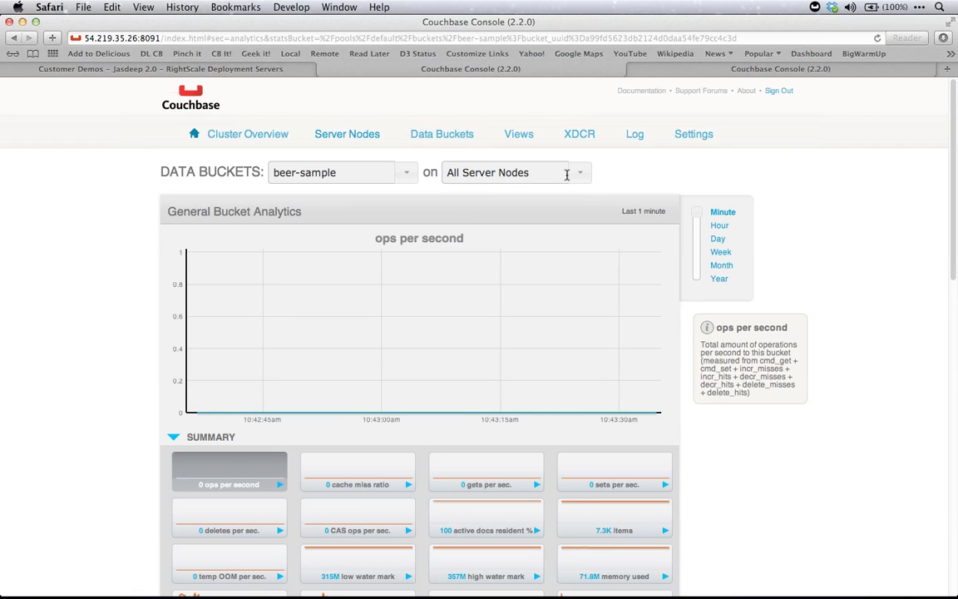
click(577, 173)
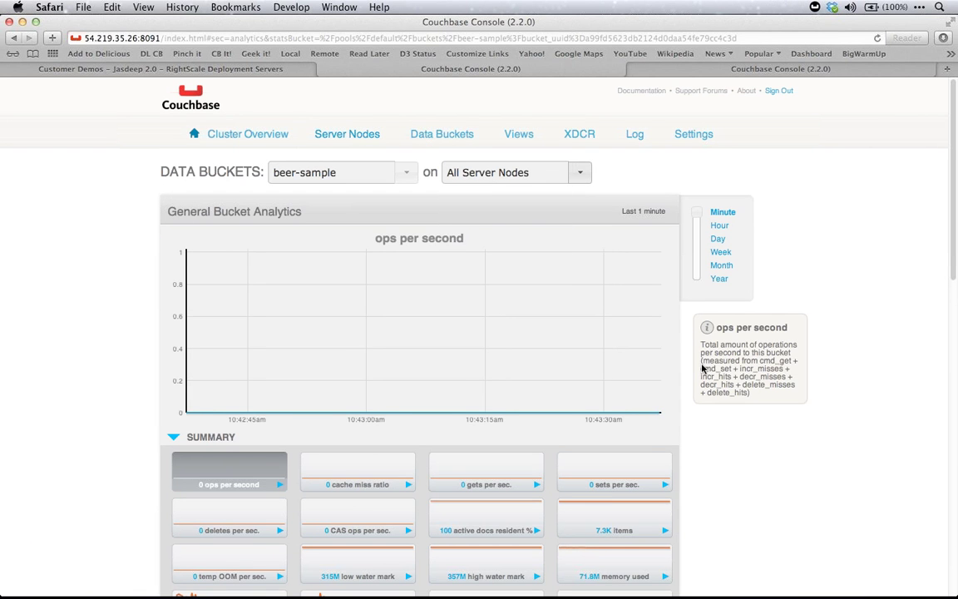
scroll(744, 498, down, 5)
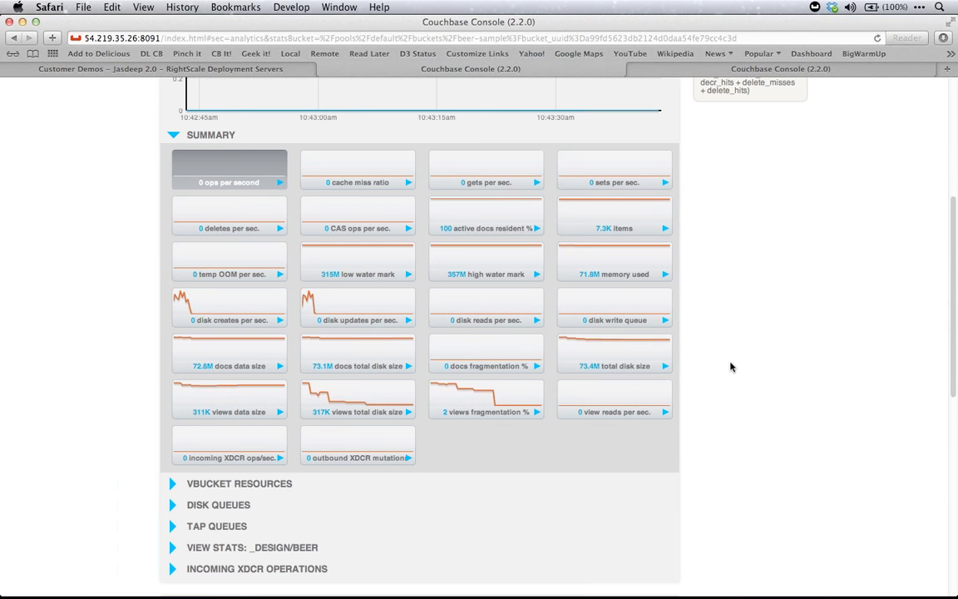
scroll(731, 366, down, 3)
scroll(472, 256, up, 7)
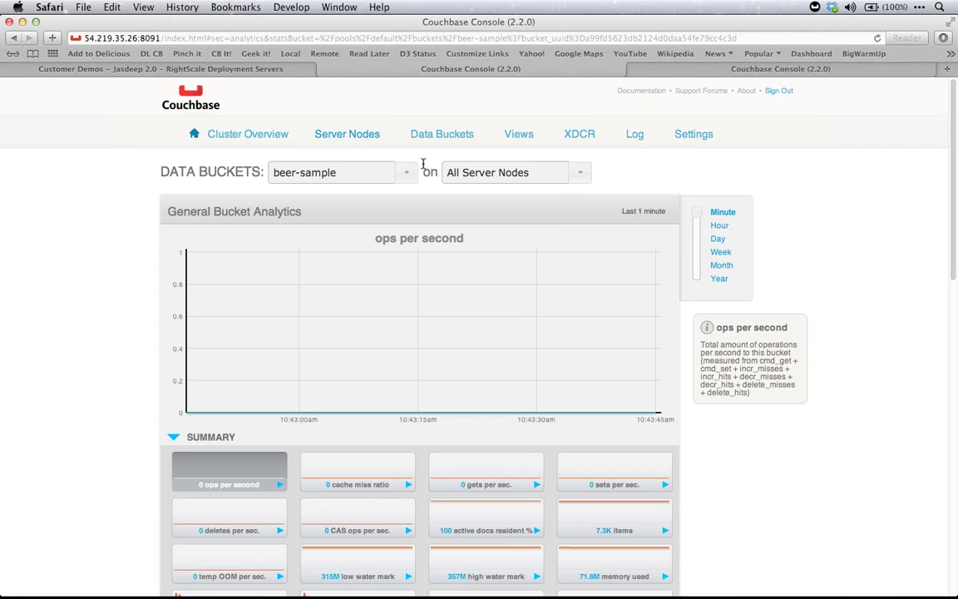
click(448, 134)
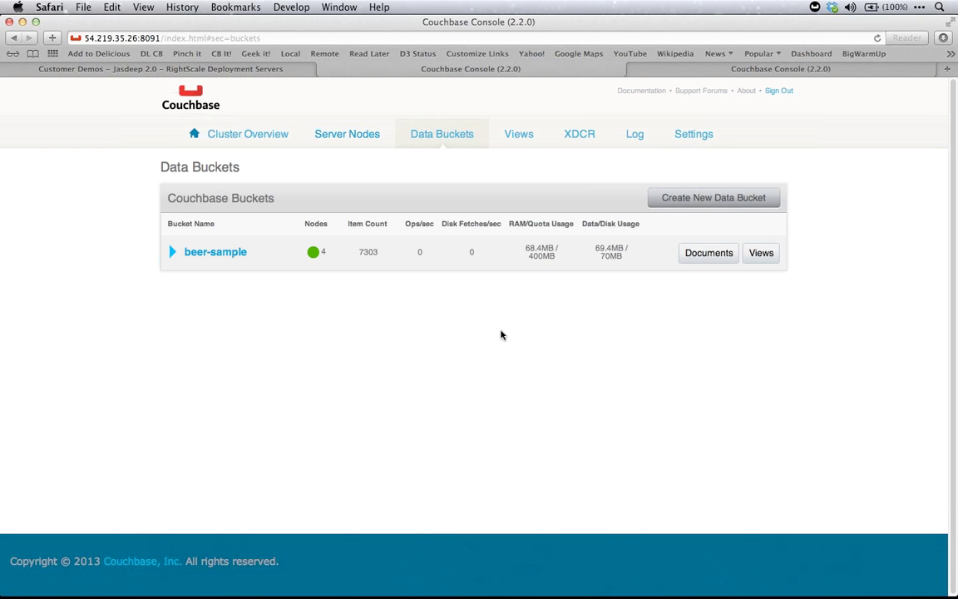
click(172, 252)
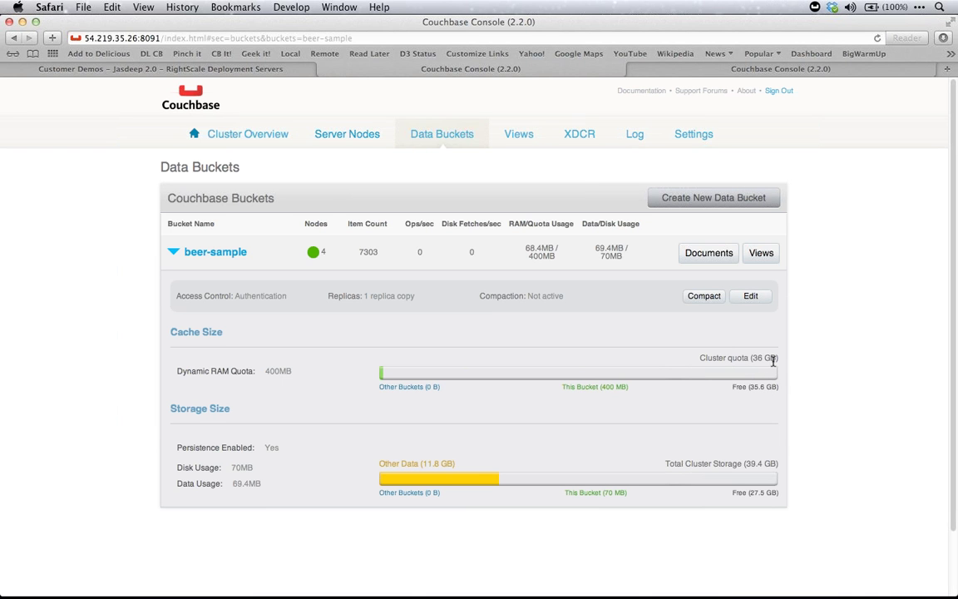
Create a new Couchbase bucket named 'default' with a 9116 MB per-node RAM quota
drag(774, 360, 752, 359)
click(722, 199)
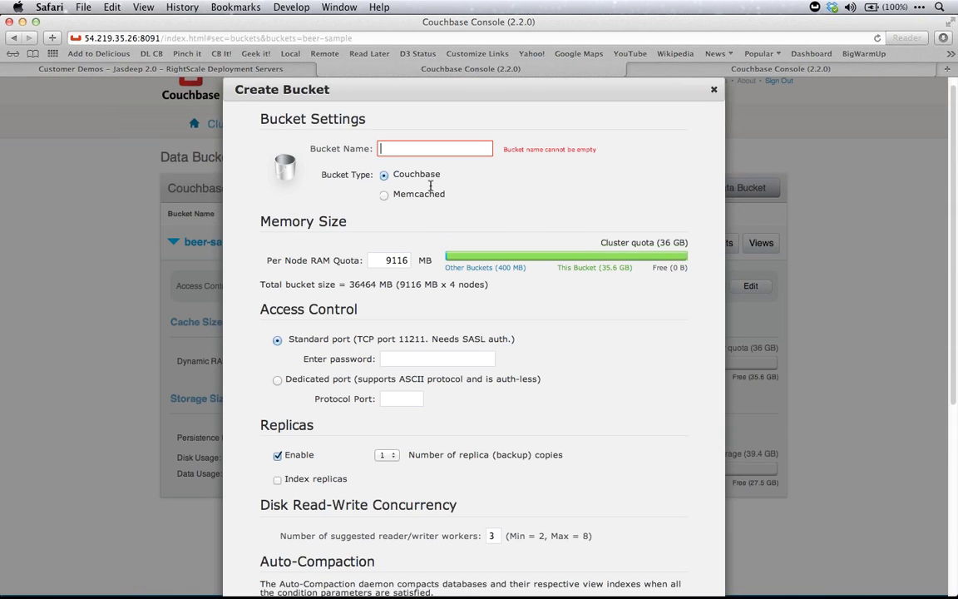
text(defau)
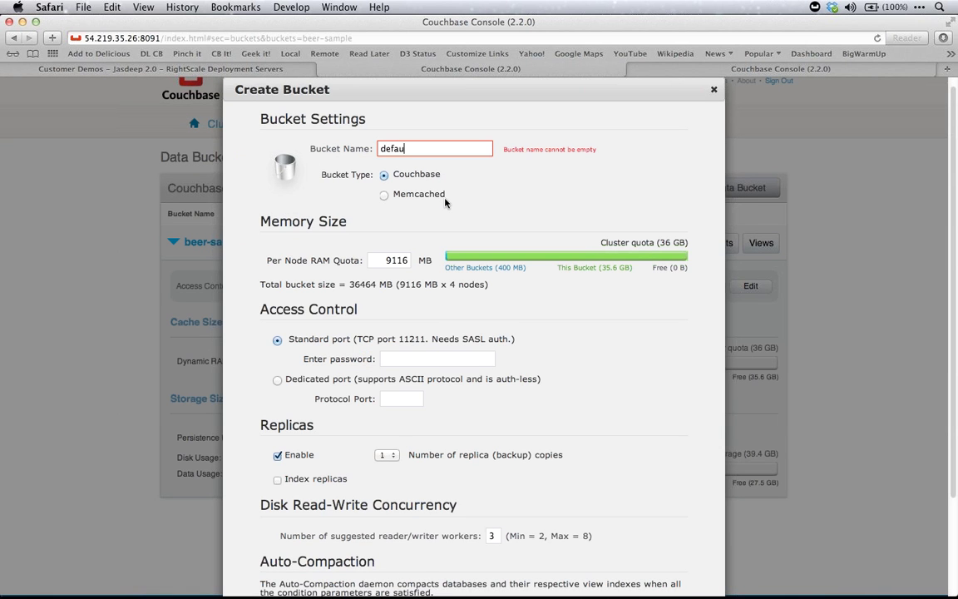
text(lt)
key(Tab)
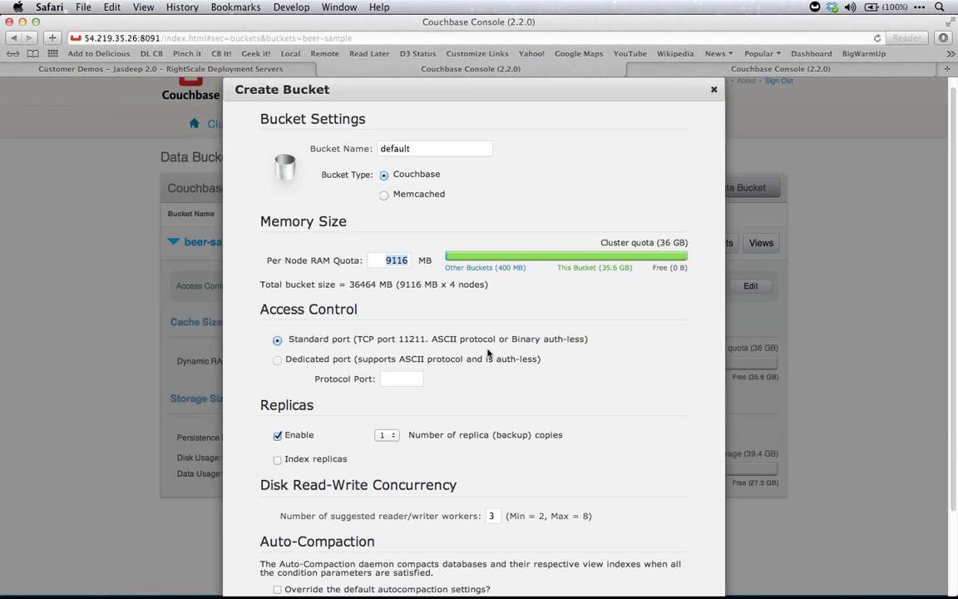
scroll(489, 353, down, 3)
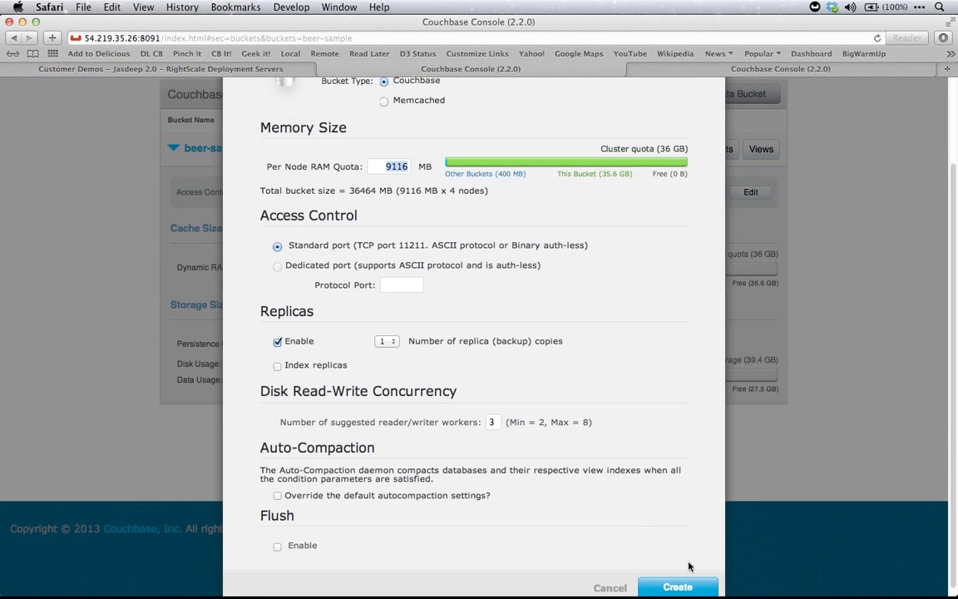
click(677, 586)
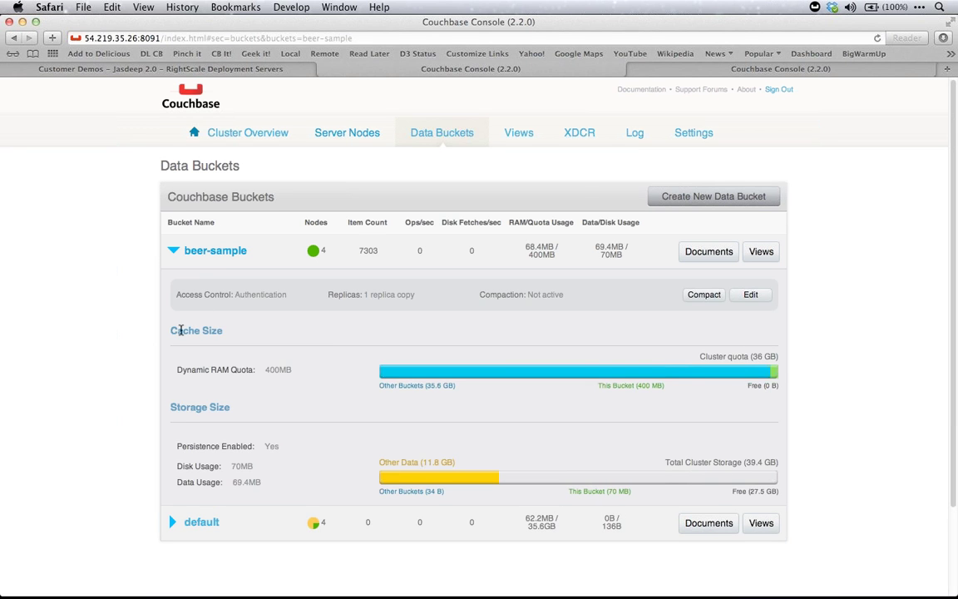
Collapse the beer-sample details and highlight the default bucket's 61.8MB RAM usage
click(174, 251)
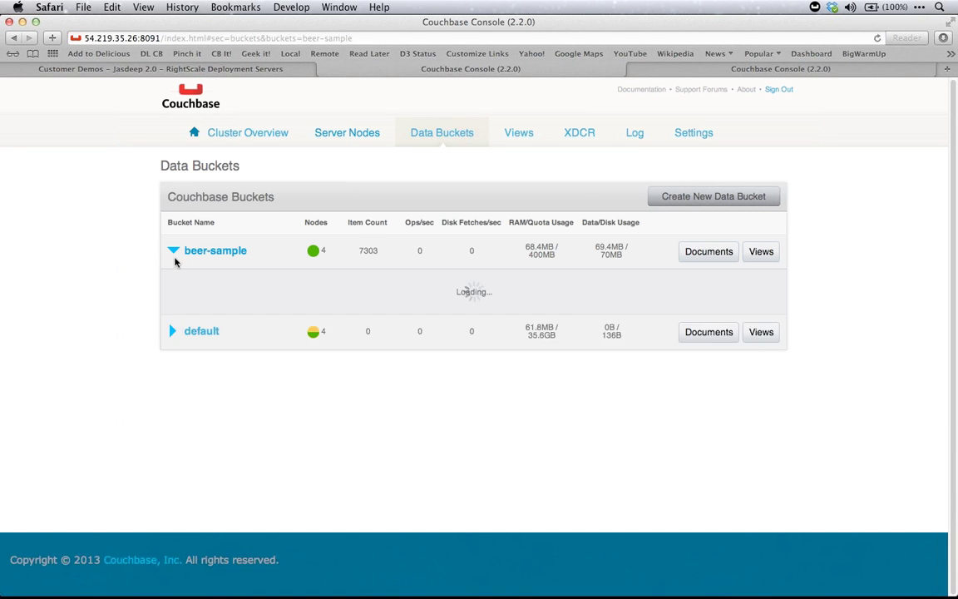
click(174, 251)
click(174, 251)
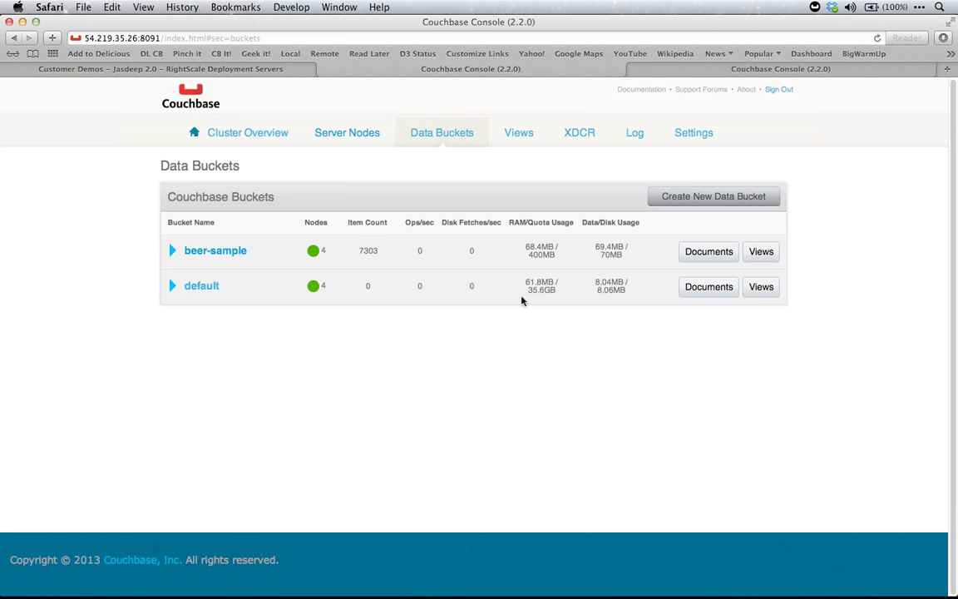
drag(569, 284, 502, 283)
key(super+Tab)
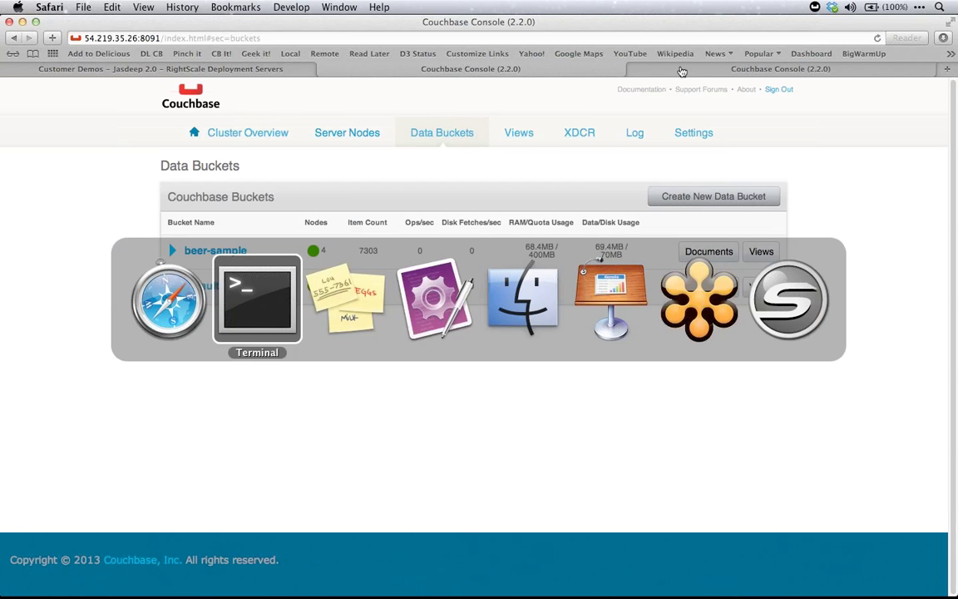
Bring forward the default bucket's live stats and the Terminal running the ruby load script
click(138, 276)
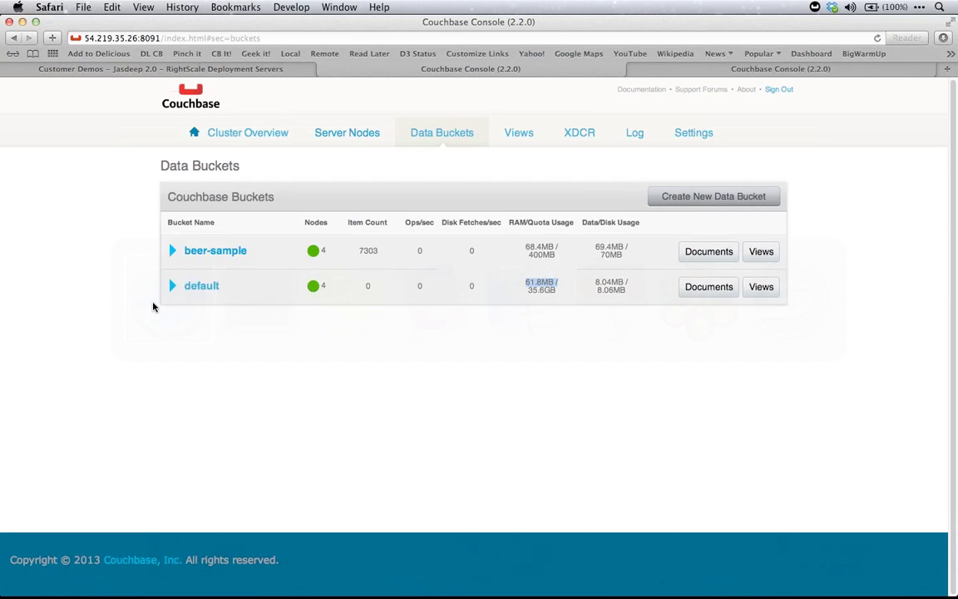
key(super+grave)
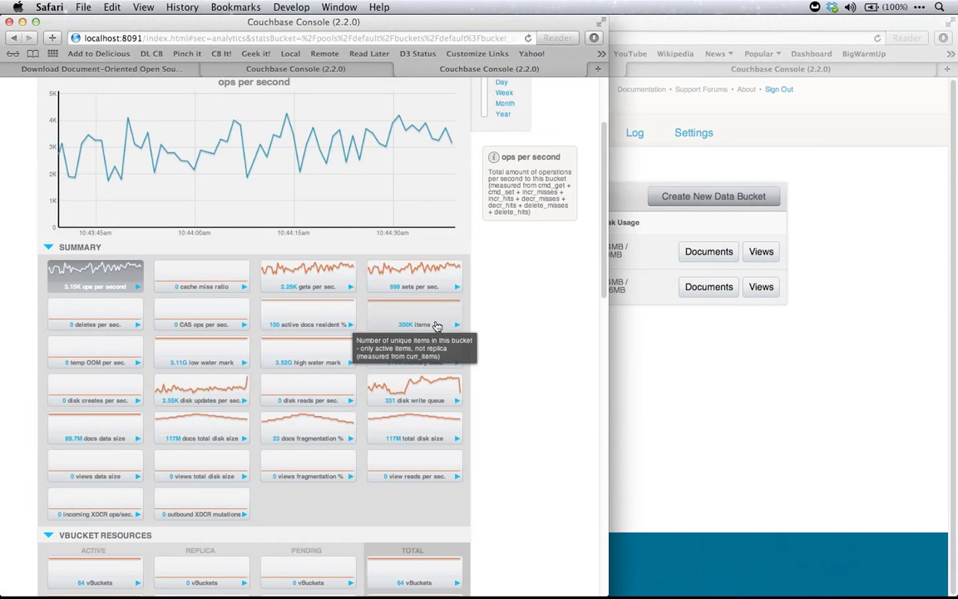
key(super+Tab)
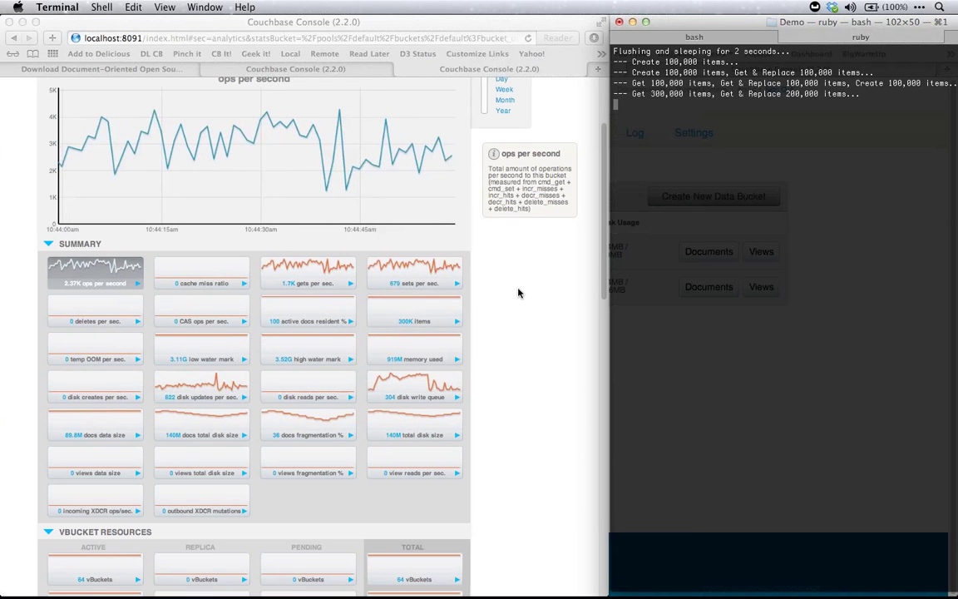
scroll(518, 293, down, 3)
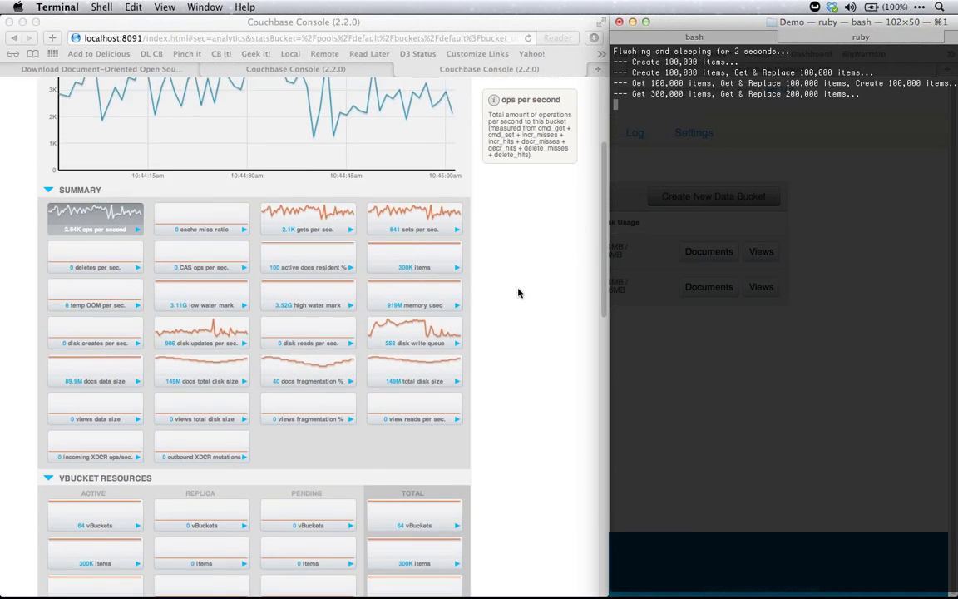
scroll(518, 293, up, 5)
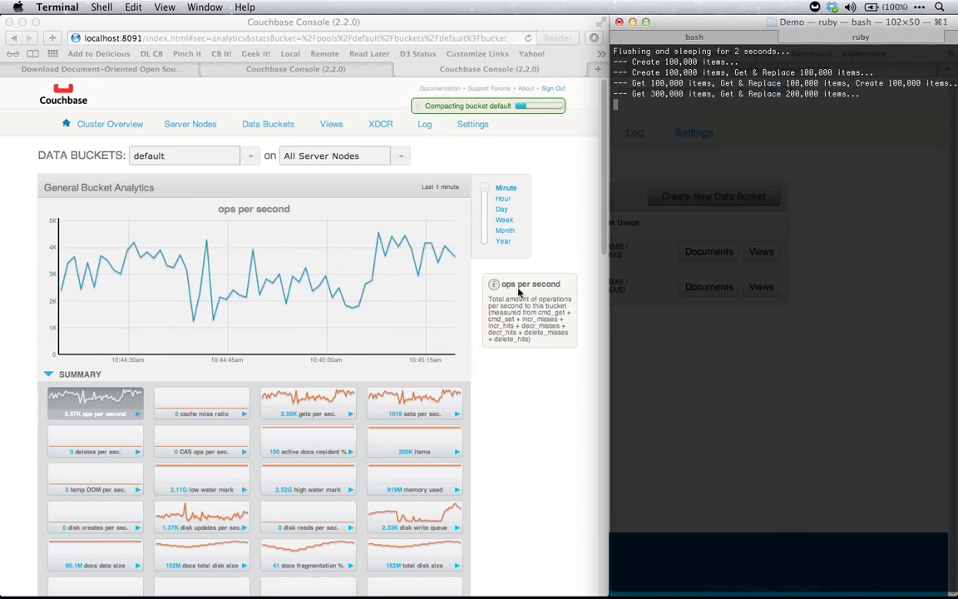
key(super+Tab)
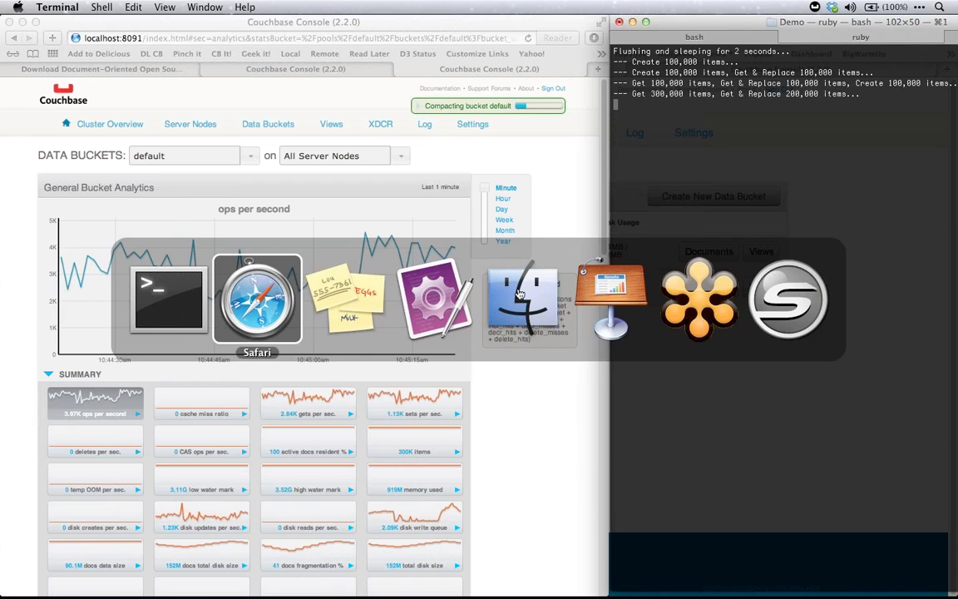
Switch to Keynote and jump to slide 43, Q & A
key(super+Tab)
key(super+Tab)
key(super+Tab)
key(super+Tab)
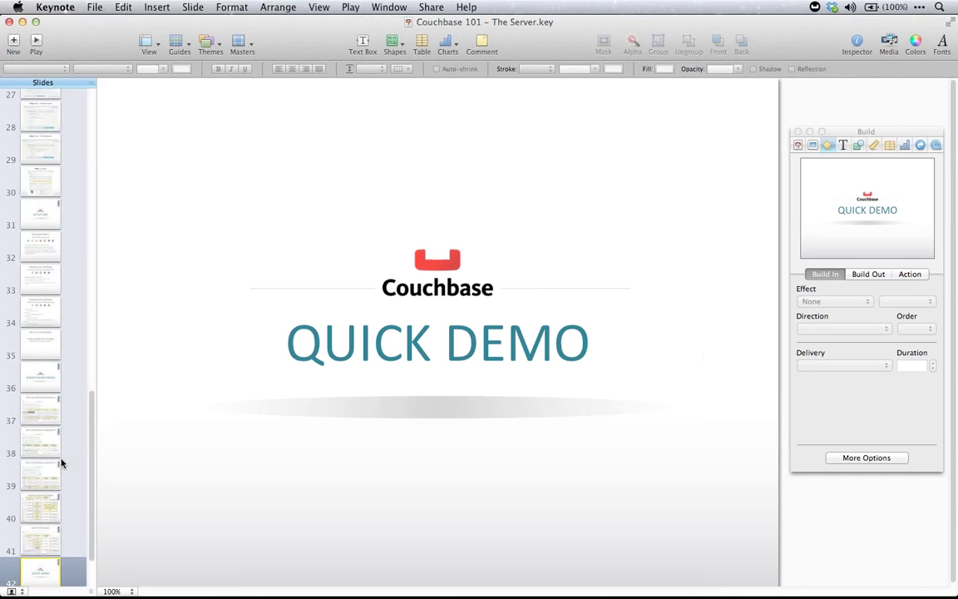
scroll(60, 464, down, 2)
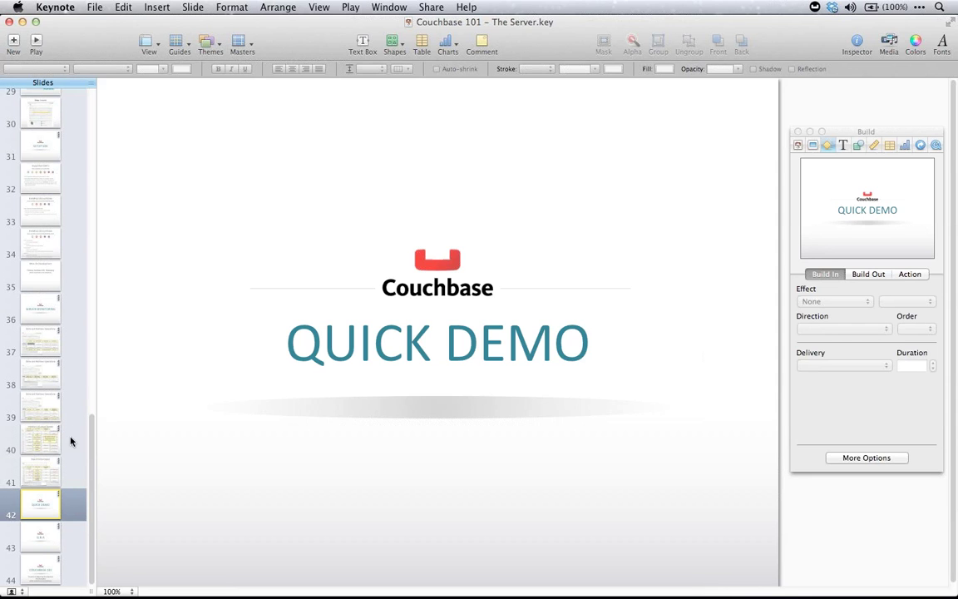
click(35, 543)
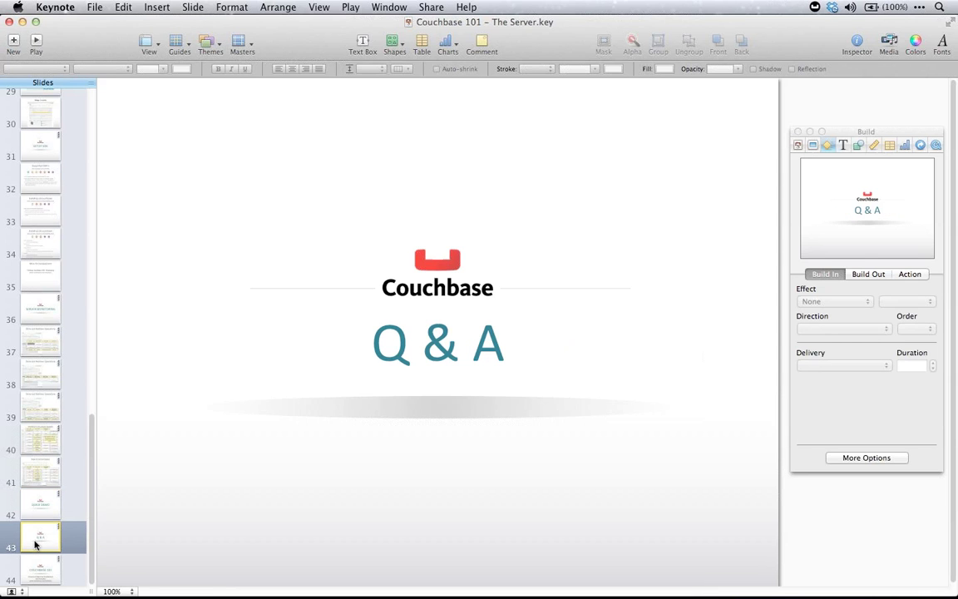